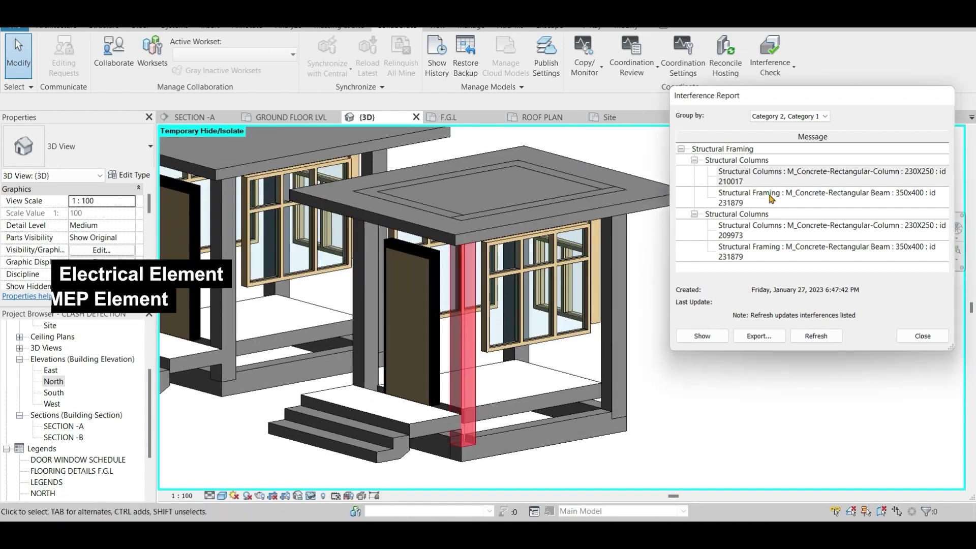
click(766, 192)
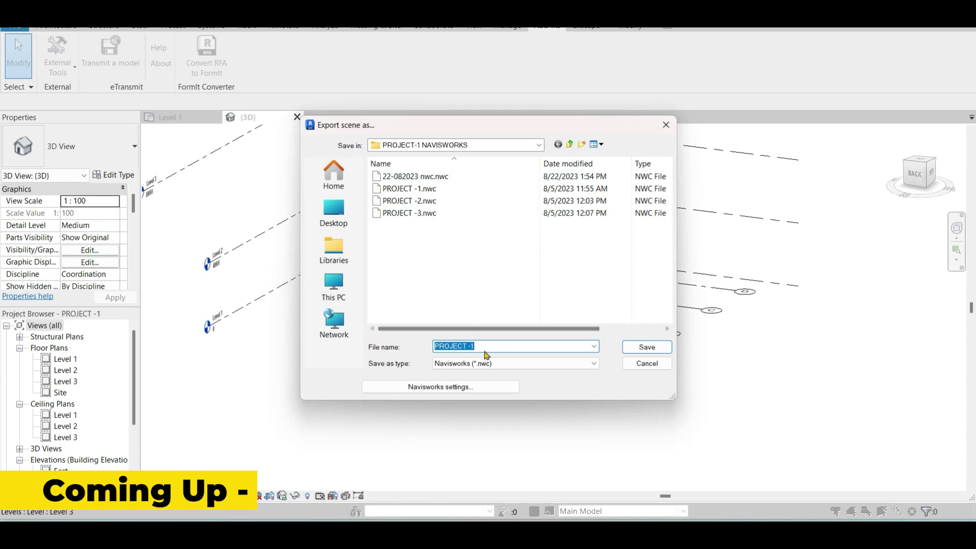
click(446, 176)
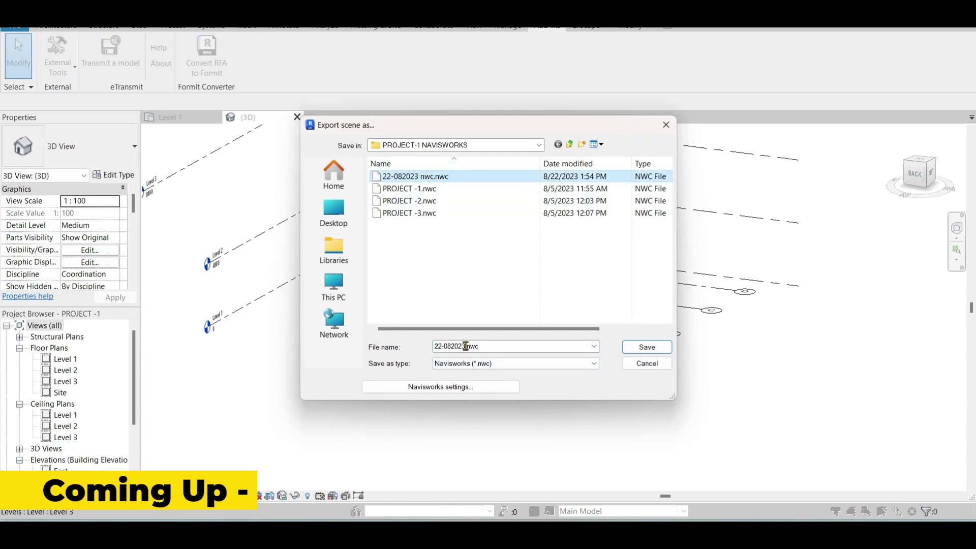
click(466, 346)
click(492, 348)
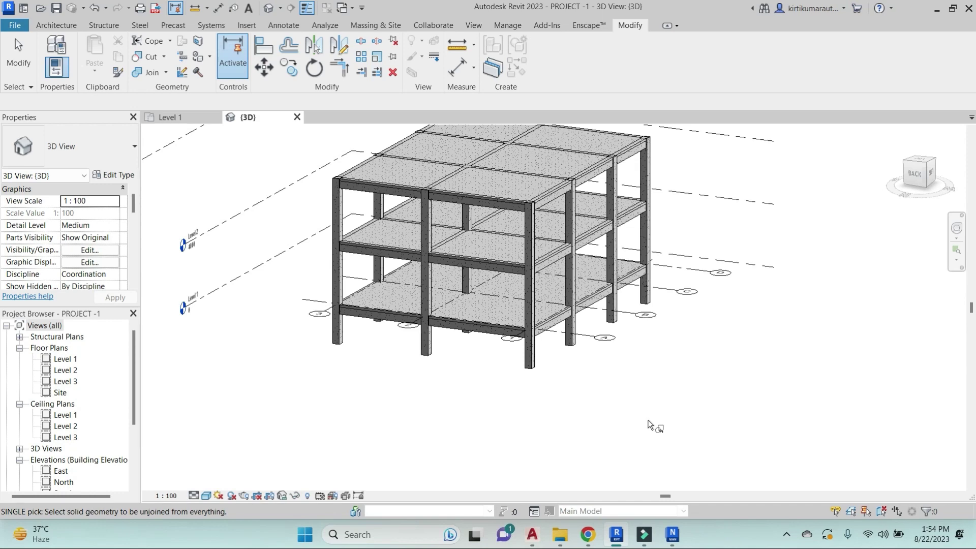
Step: Exit the active unjoin geometry command in the 3D view of the building frame
middle_drag(270, 173, 295, 191)
right_click(277, 173)
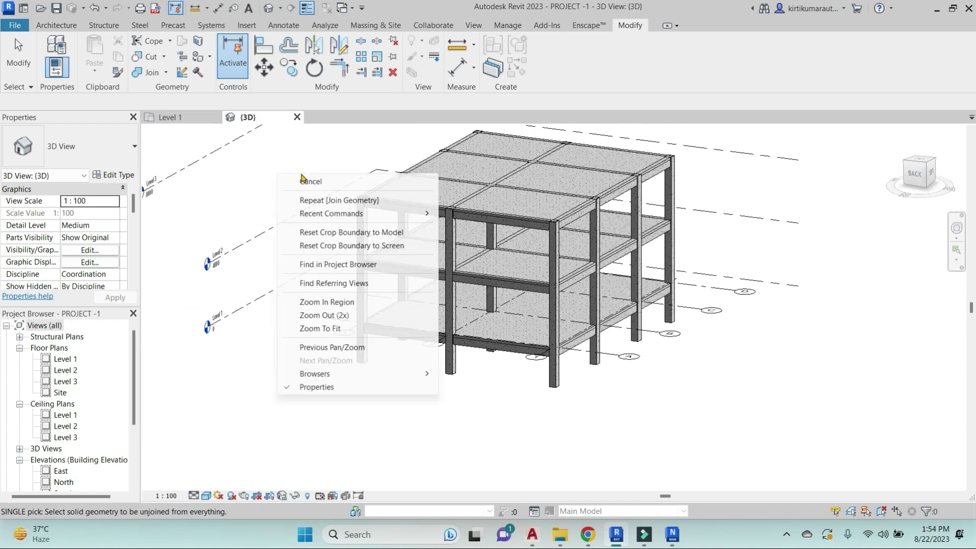
click(304, 179)
right_click(306, 177)
click(339, 186)
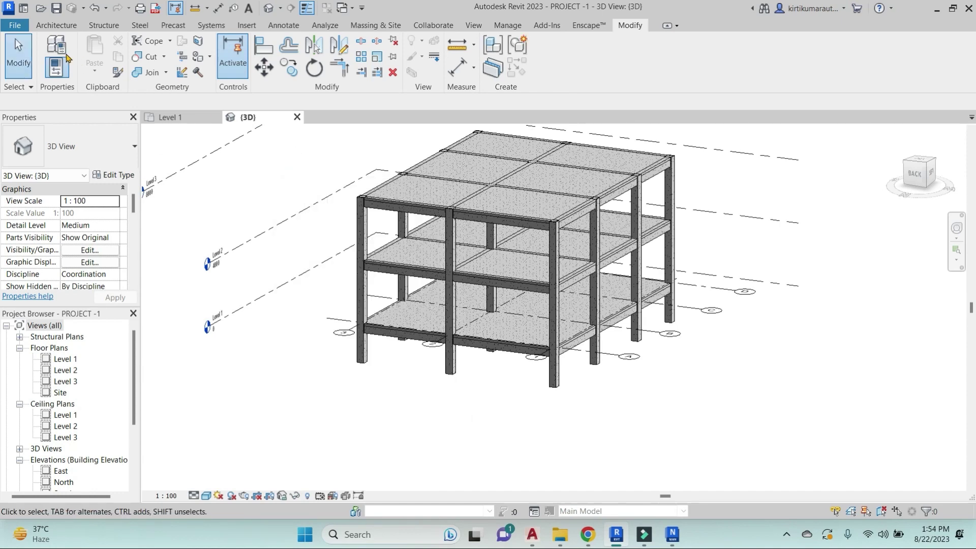
Step: Export the 3D view as a Navisworks NWC file named 22-082023 nwc in the PROJECT-1 NAVISWORKS folder
click(15, 29)
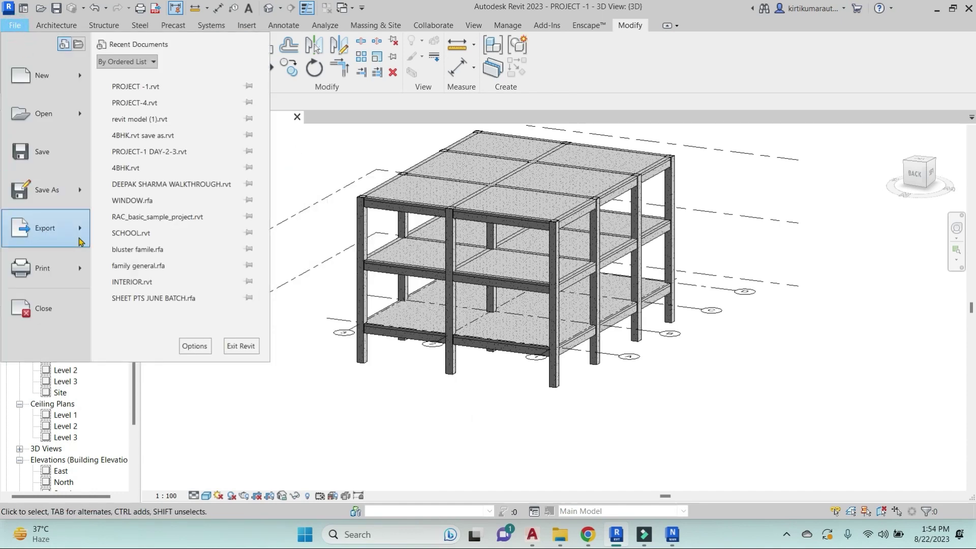
mouse_move(72, 232)
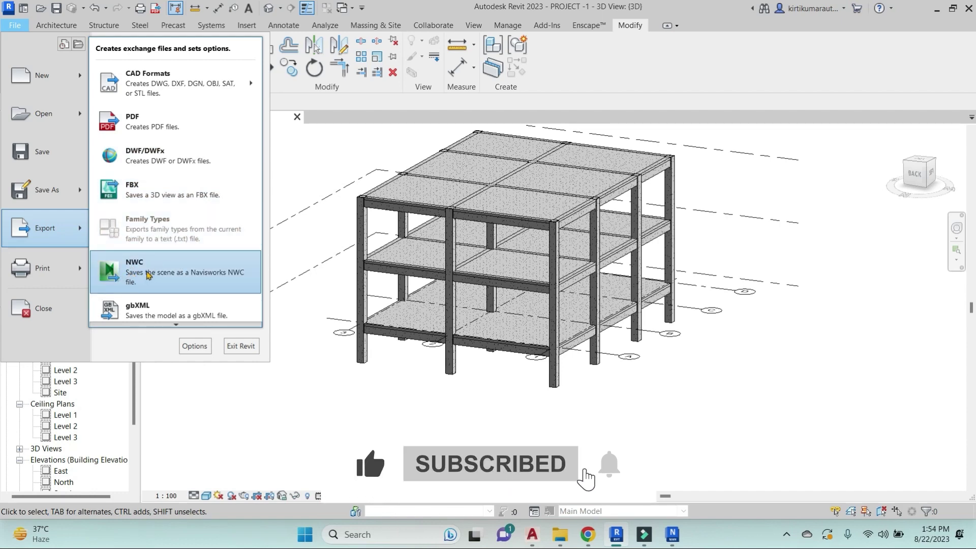
click(148, 273)
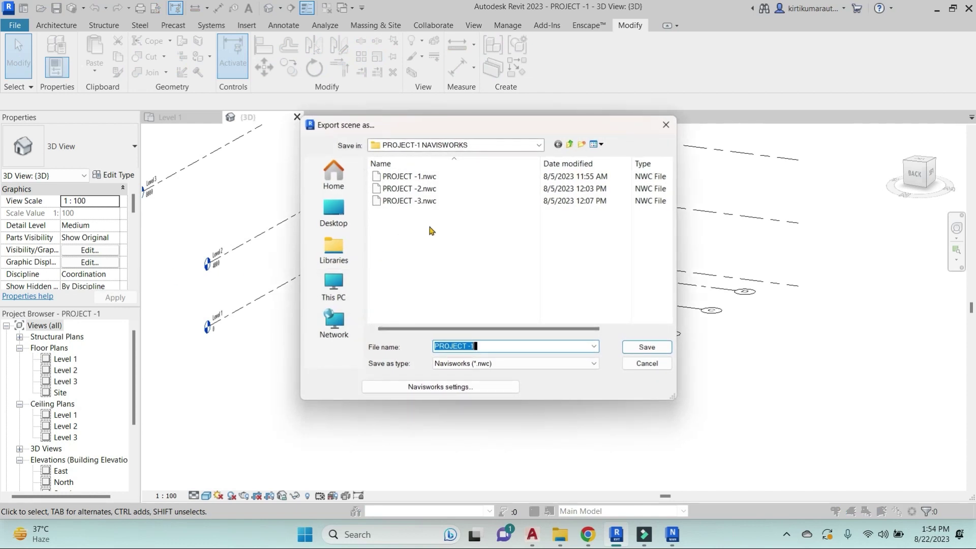
click(557, 143)
drag(498, 346, 419, 351)
text(22-082023 nwc)
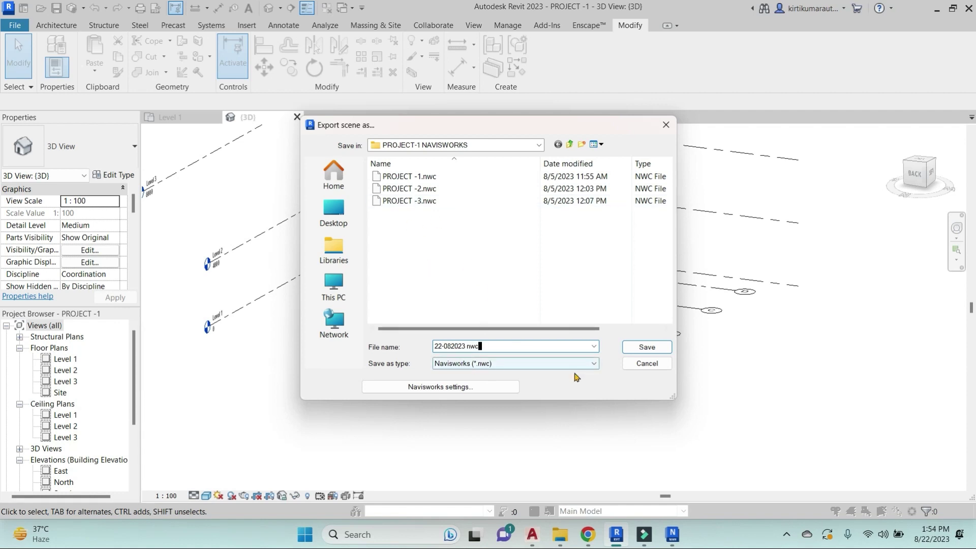
click(590, 363)
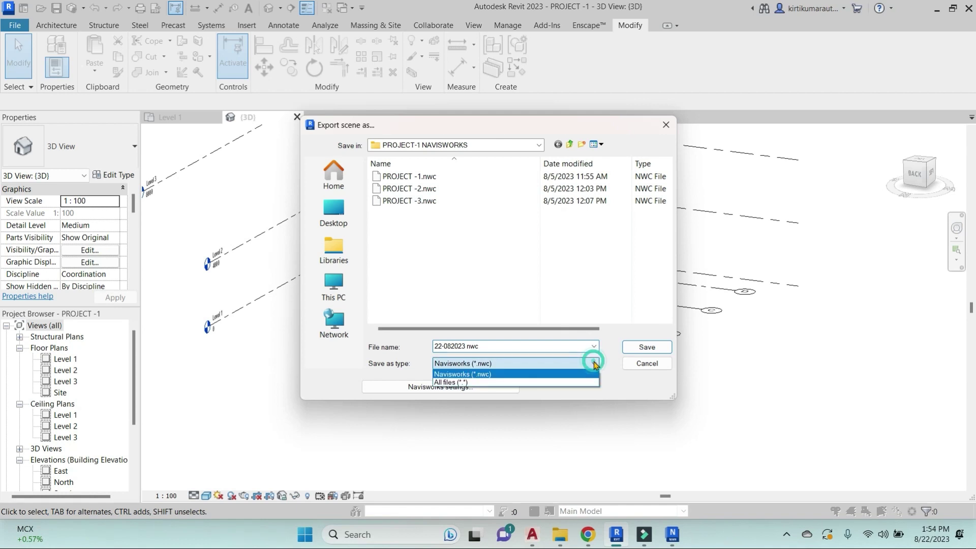
click(493, 268)
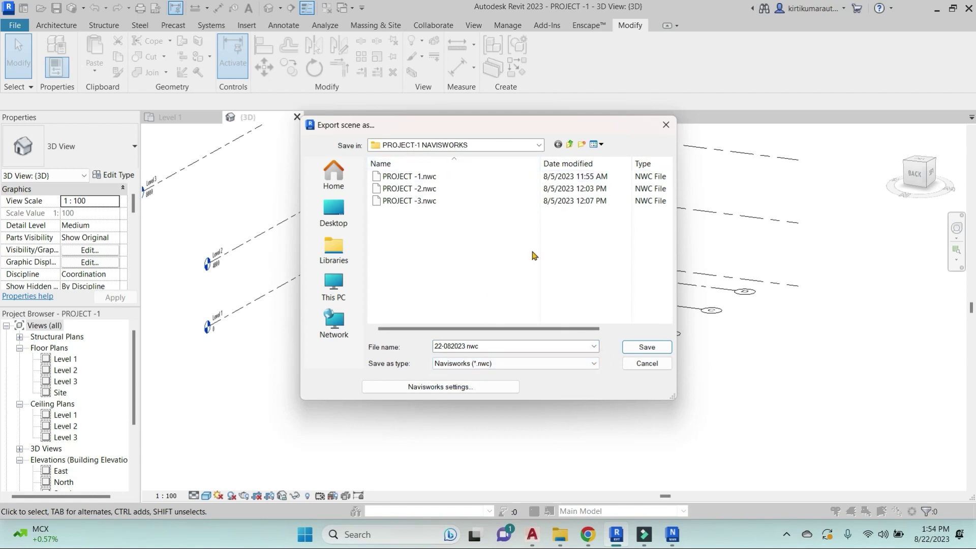
click(646, 346)
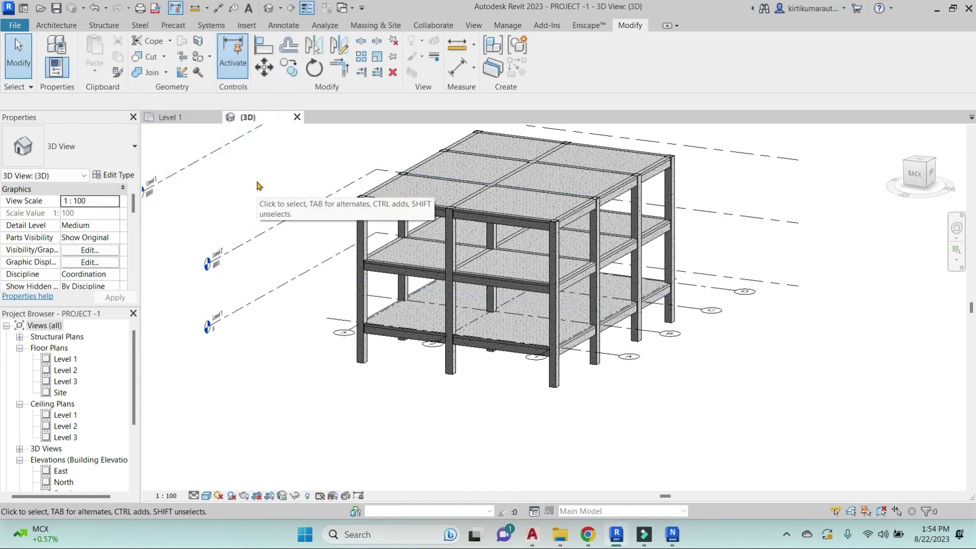
Step: Export the model with the Navisworks 2023 external tool as 22-082023 nwc-2 in the PROJECT-1 NAVISWORKS folder
click(551, 27)
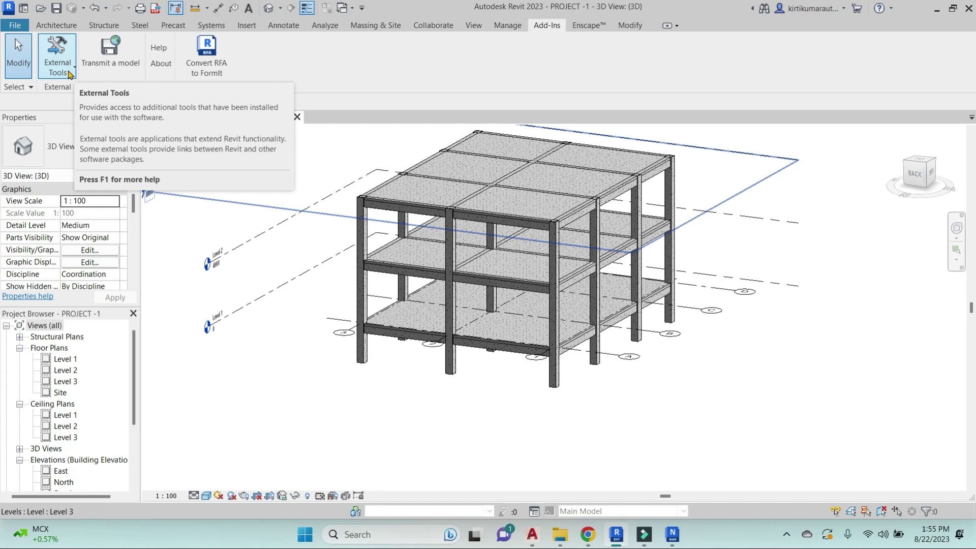
click(69, 75)
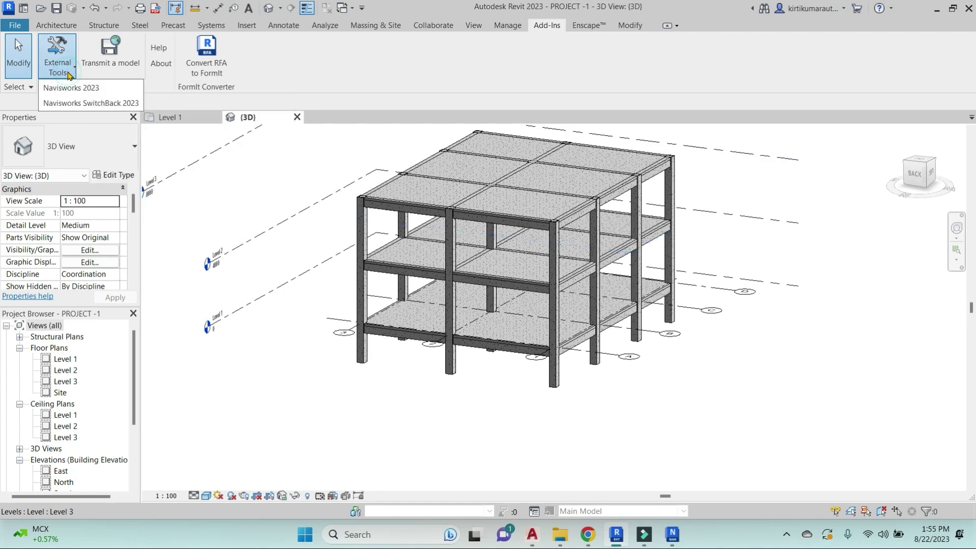
click(67, 88)
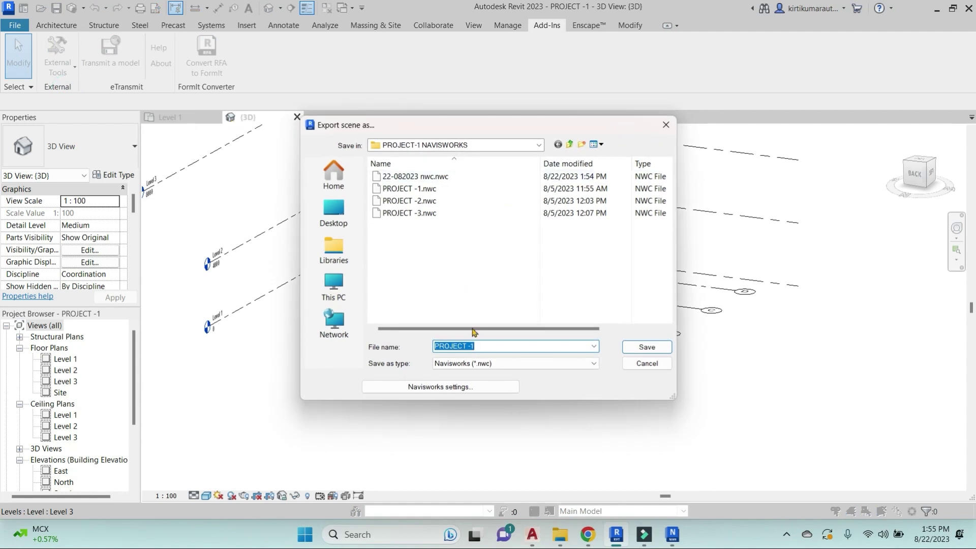
click(447, 176)
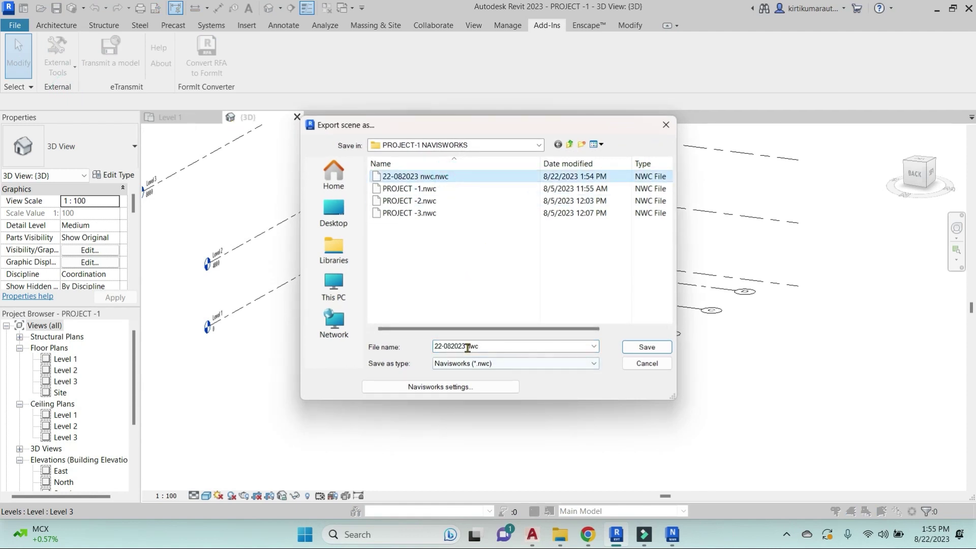
click(465, 347)
click(486, 346)
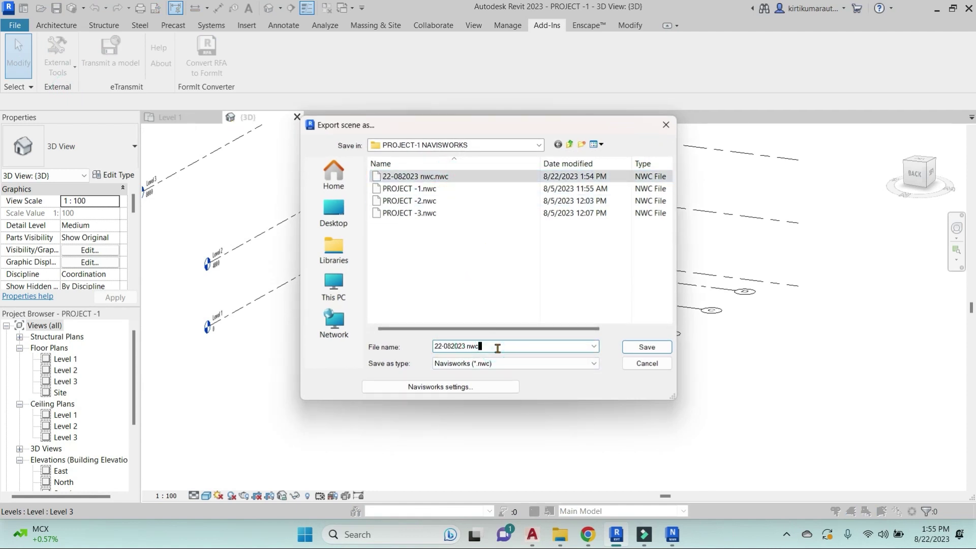
text(-1)
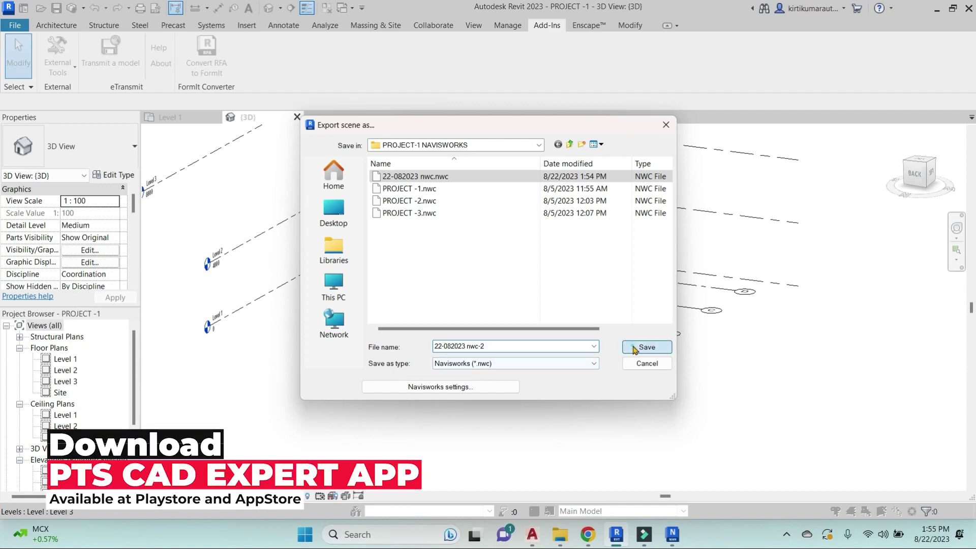
click(635, 348)
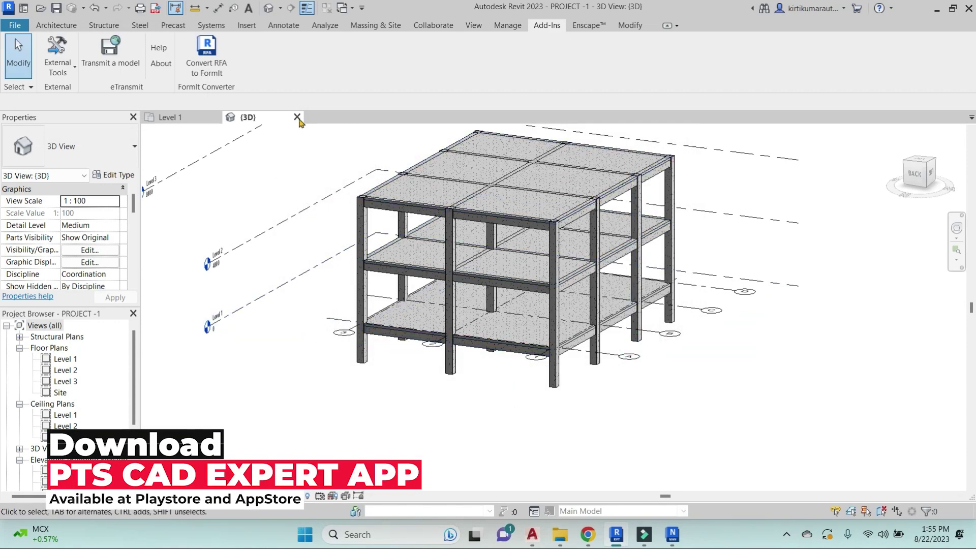
Step: Close both open projects, PROJECT -1 and Project1, without saving changes
click(299, 118)
click(587, 205)
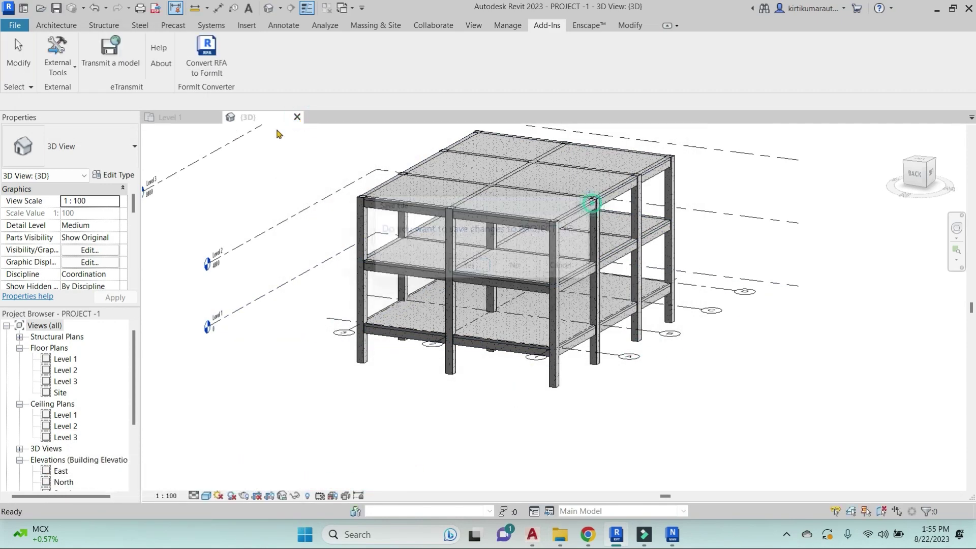
click(297, 118)
click(516, 266)
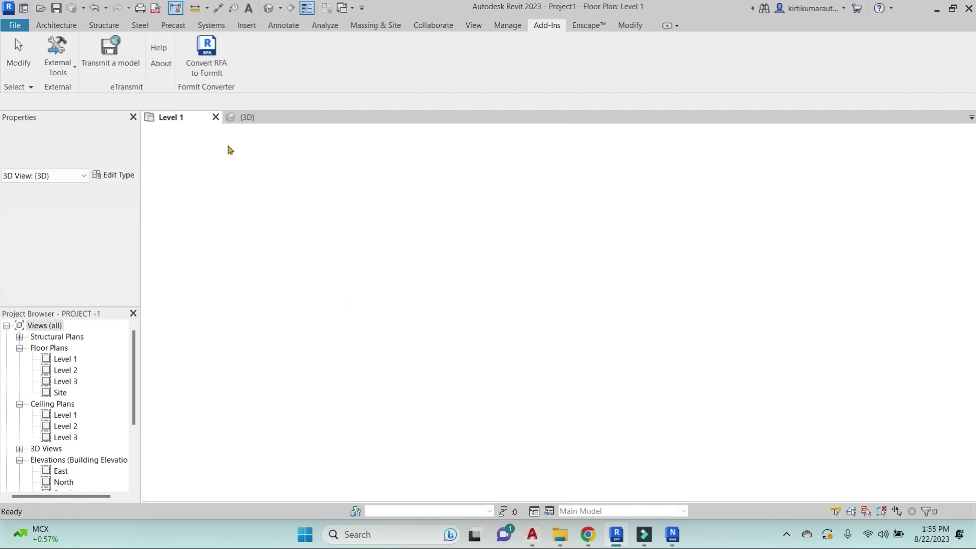
click(215, 117)
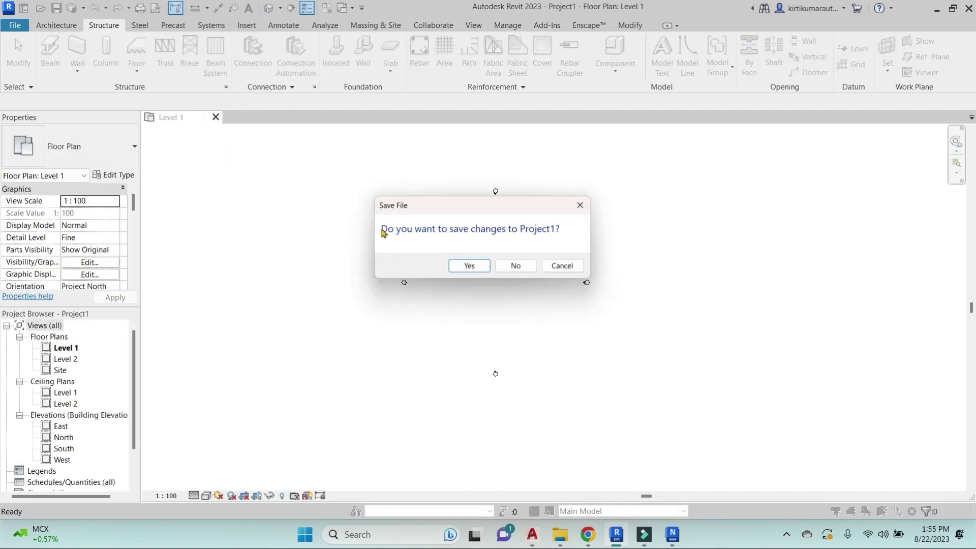
click(533, 268)
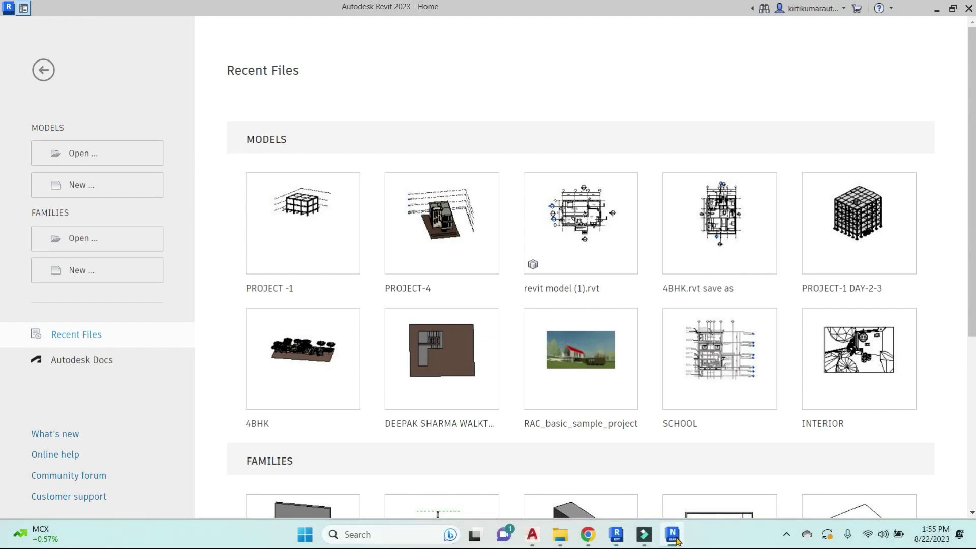
Step: Close the running Navisworks session and minimize the open windows to reveal the desktop
right_click(672, 534)
click(656, 501)
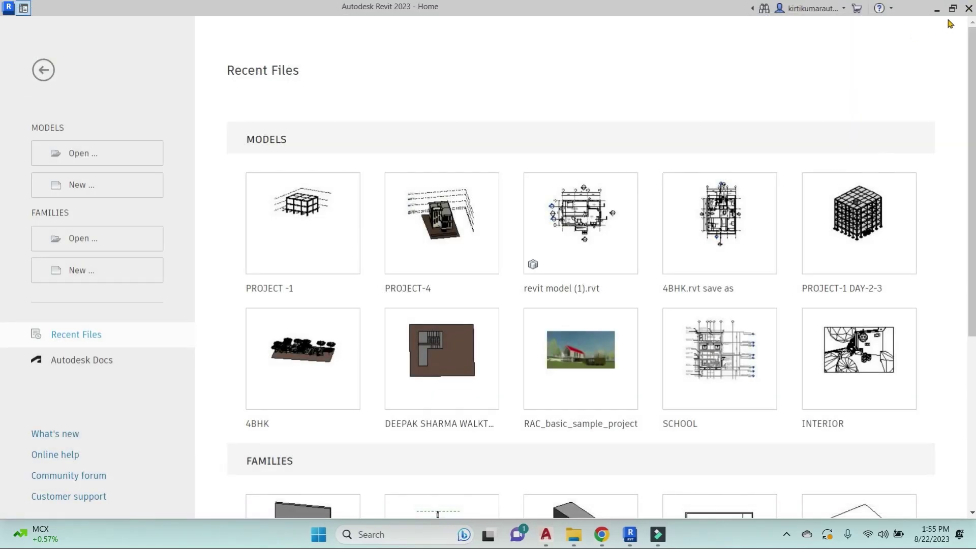
click(940, 12)
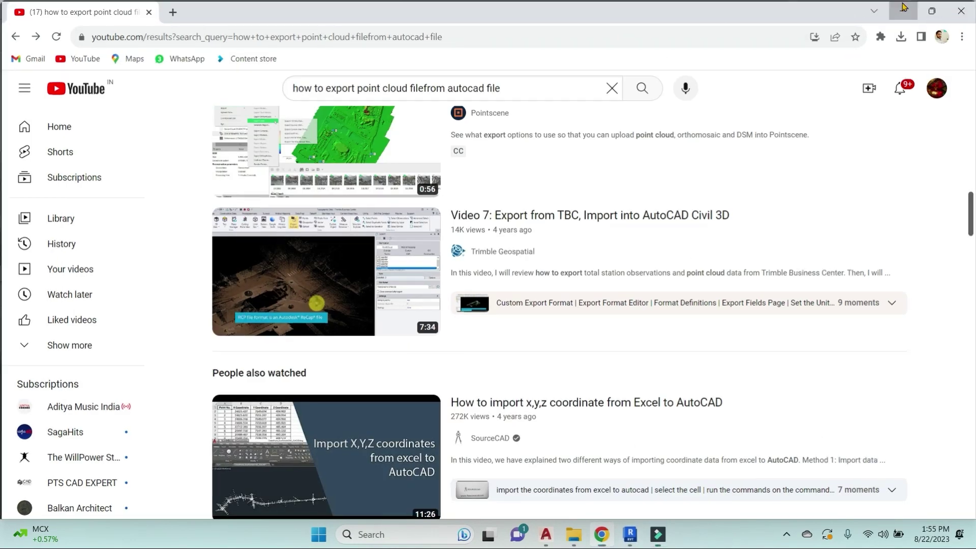
key(alt+Tab)
click(926, 10)
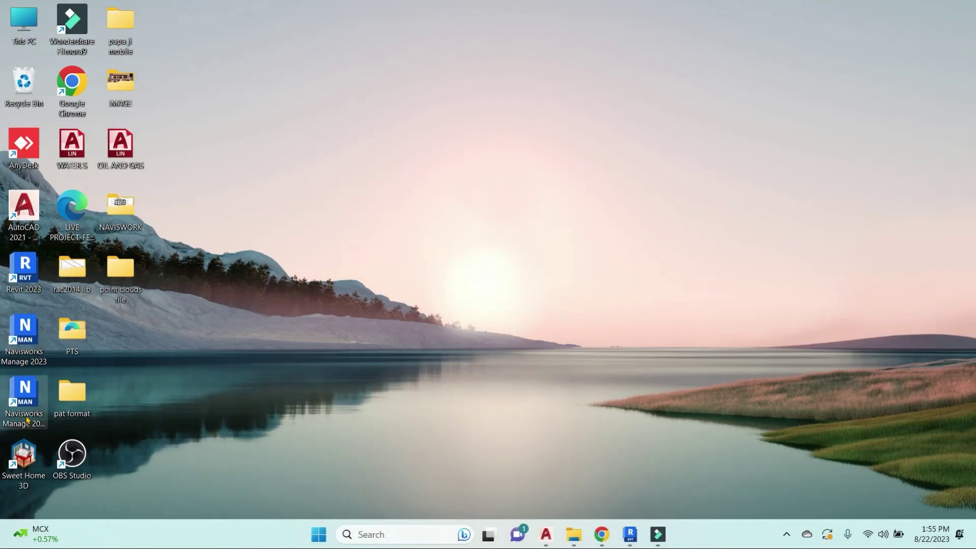
Step: Launch Navisworks Manage 2023 from the desktop and refresh the desktop while it loads
click(31, 382)
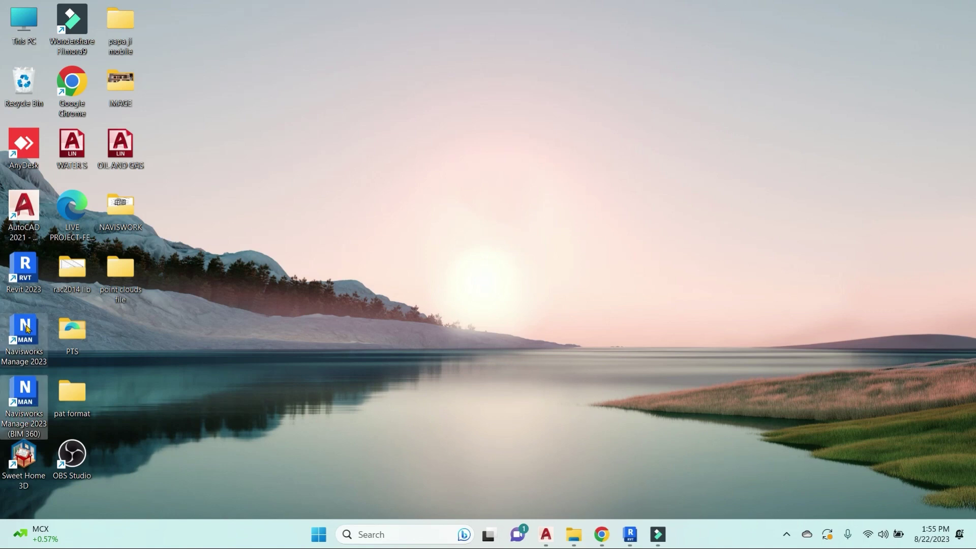
double_click(27, 328)
right_click(539, 91)
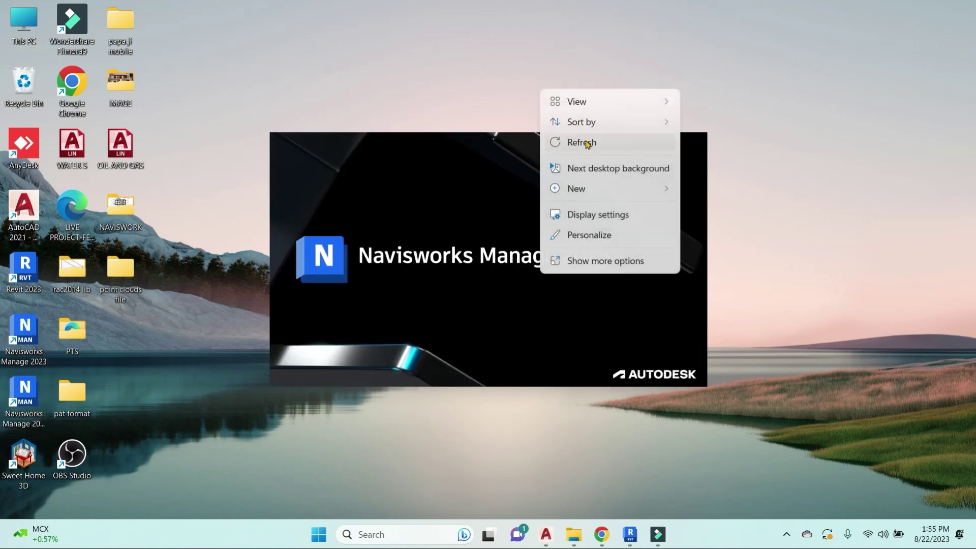
click(587, 143)
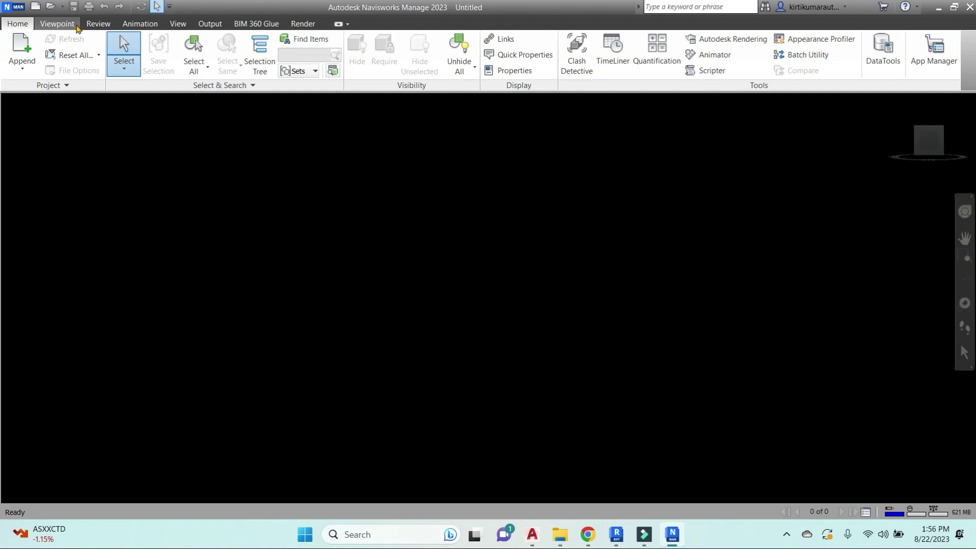
Step: Examine the Review, Animation, View, Output, BIM 360 Glue and Render tools available in Navisworks Manage
click(99, 24)
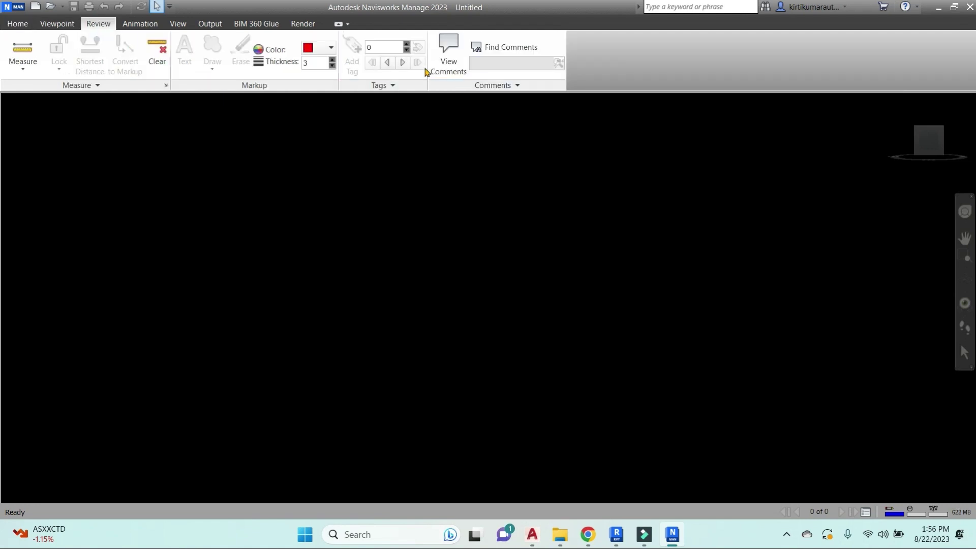
click(142, 24)
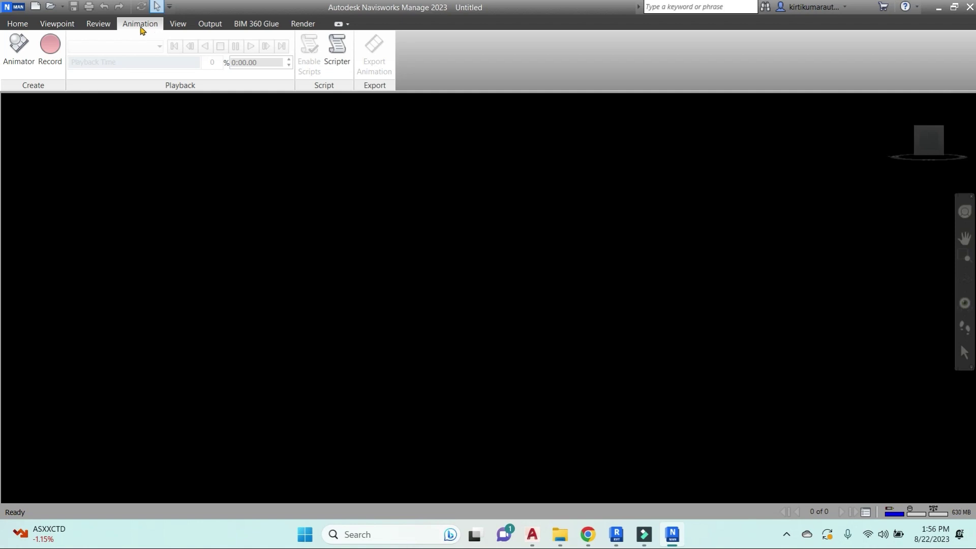
click(175, 25)
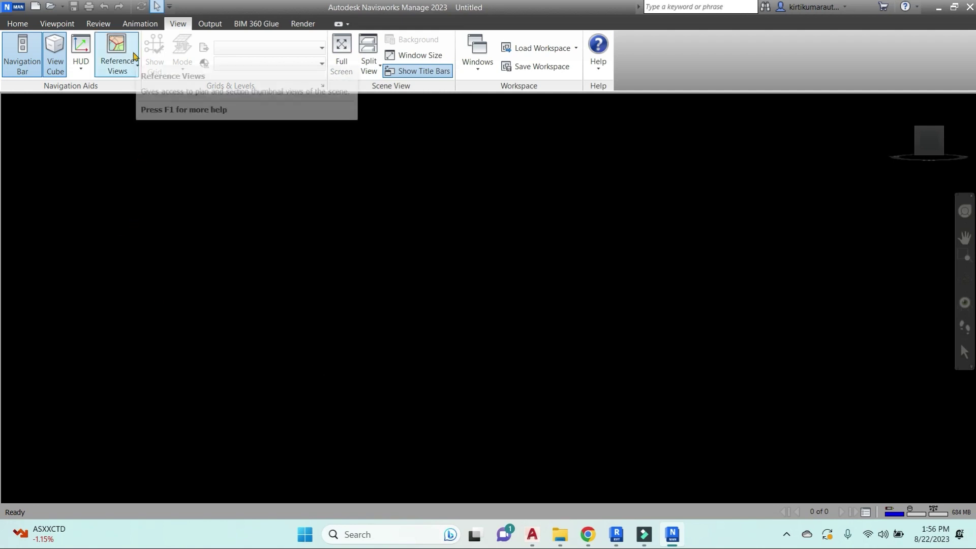
click(209, 27)
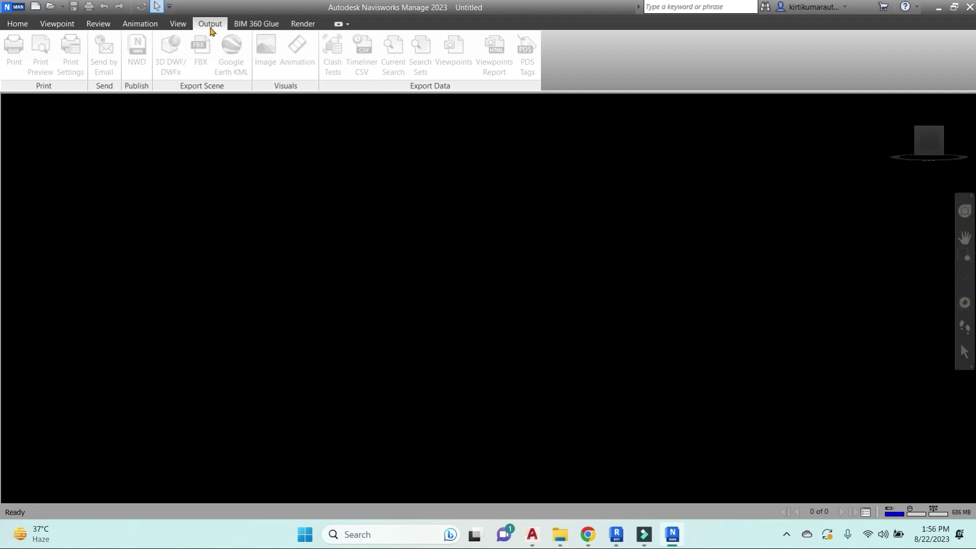
click(243, 24)
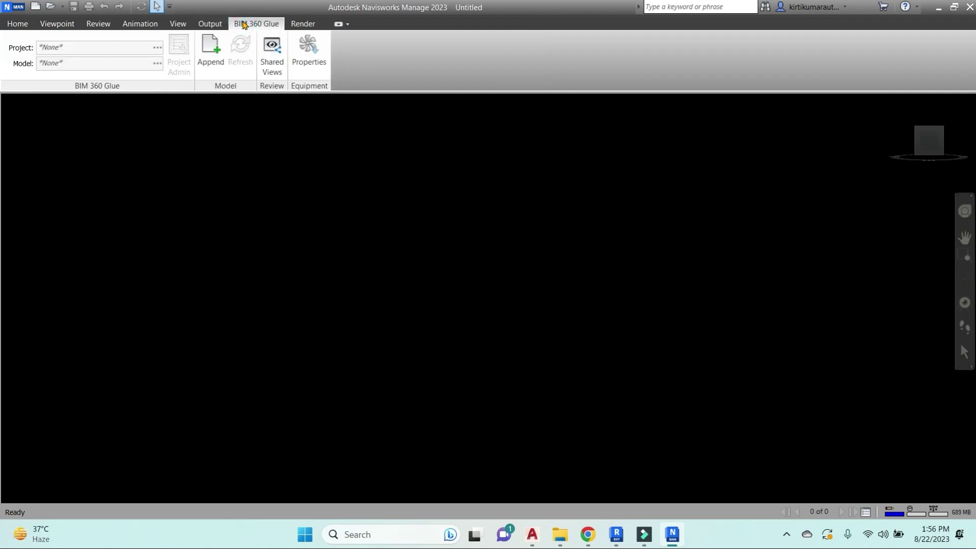
click(303, 25)
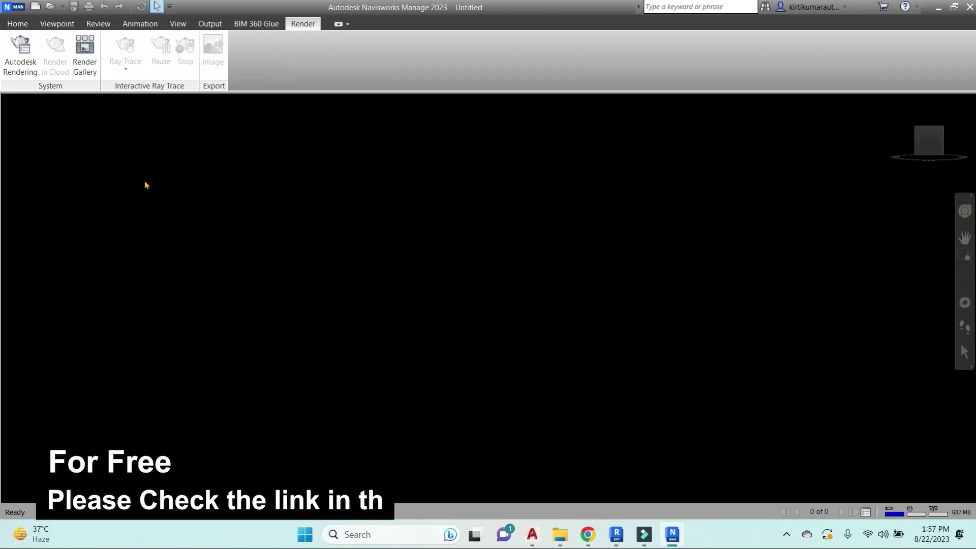
Step: Append 22-082023 nwc.nwc from the PROJECT-1 NAVISWORKS folder and orbit the structural model
click(7, 13)
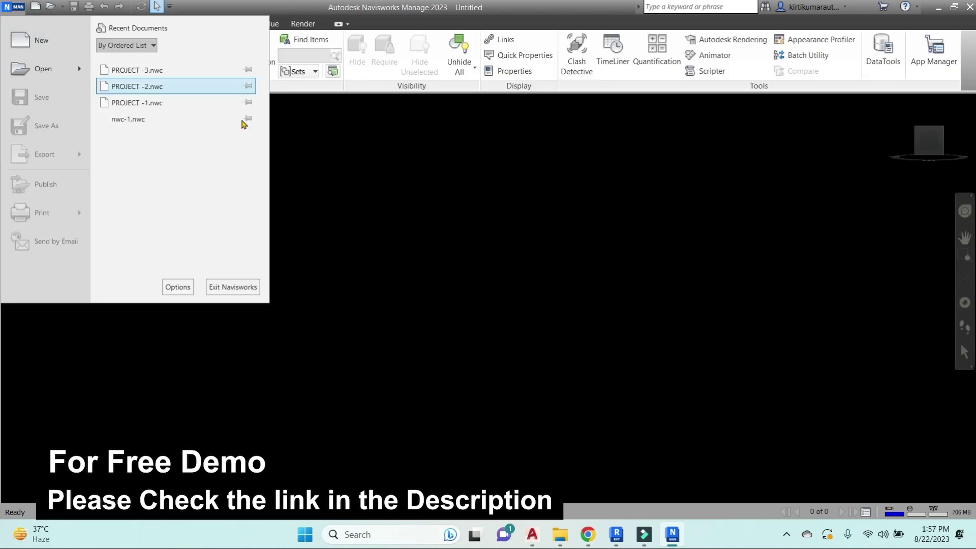
click(390, 177)
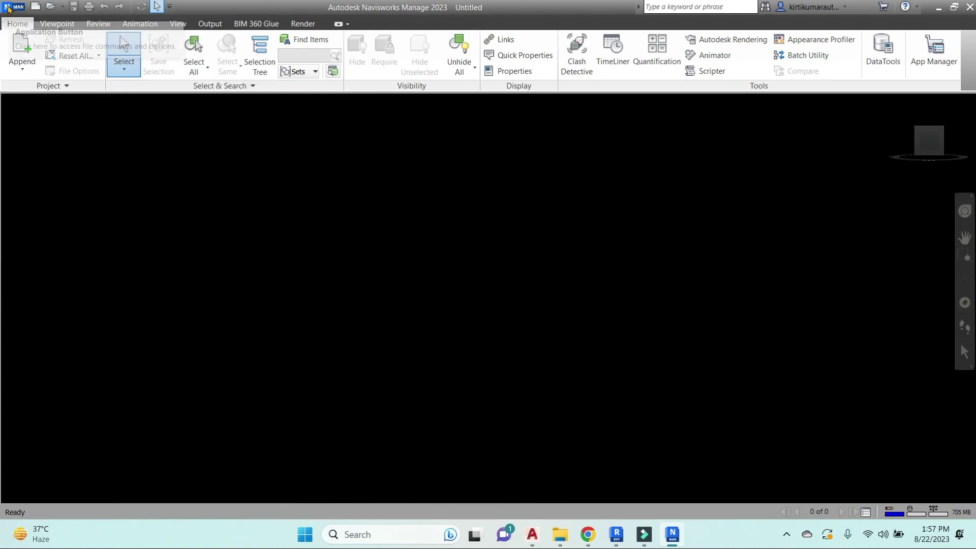
click(22, 45)
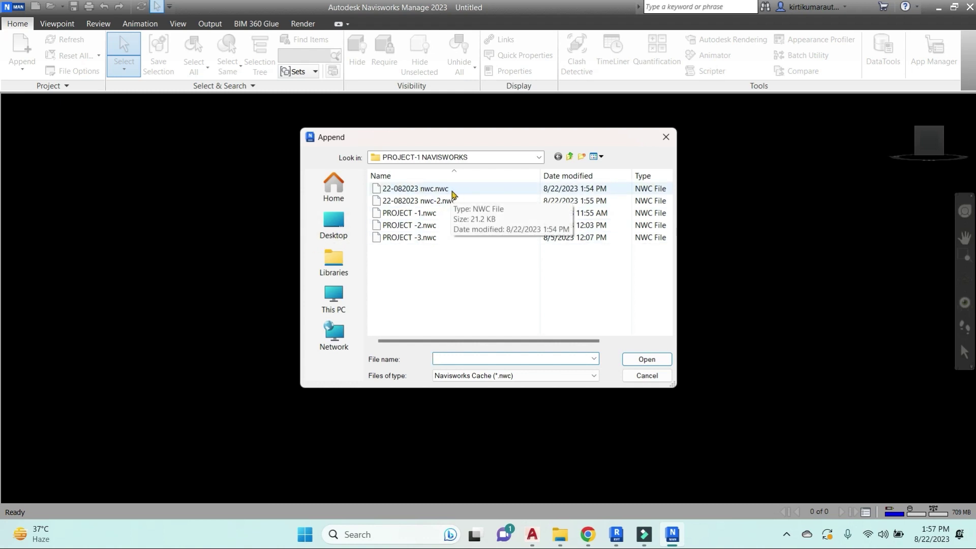
click(412, 189)
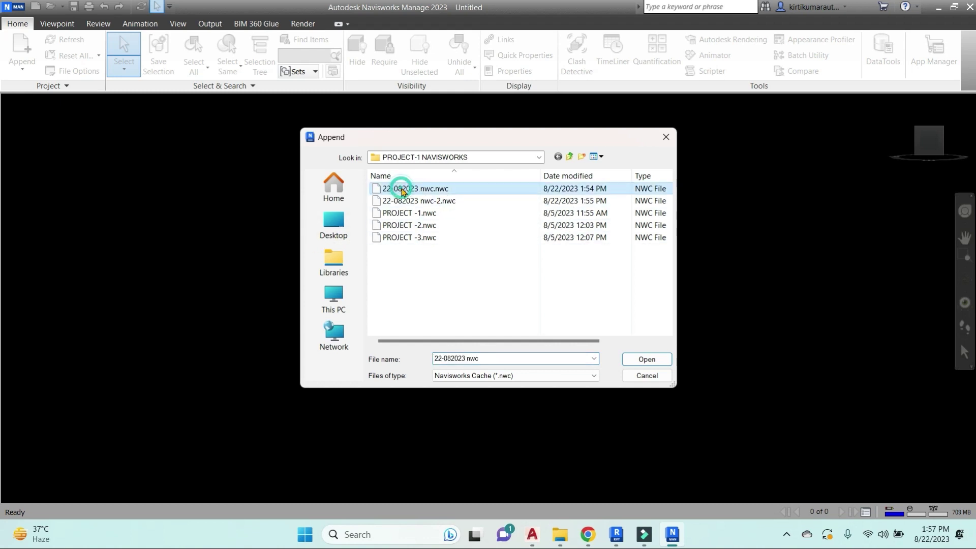
click(655, 360)
shift+middle_drag(653, 316, 578, 364)
shift+middle_drag(470, 244, 529, 201)
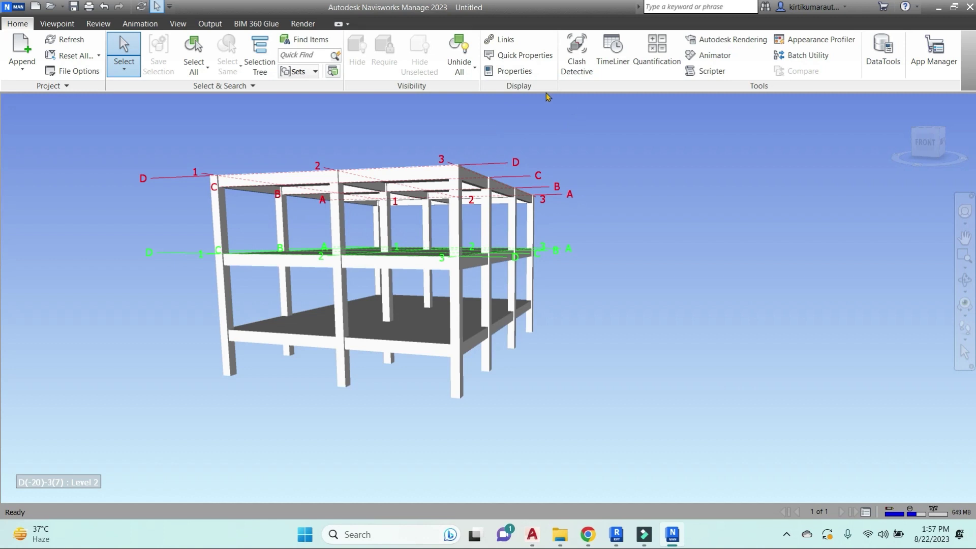
Step: Set the scene view's window size type to Use Aspect Ratio
click(177, 24)
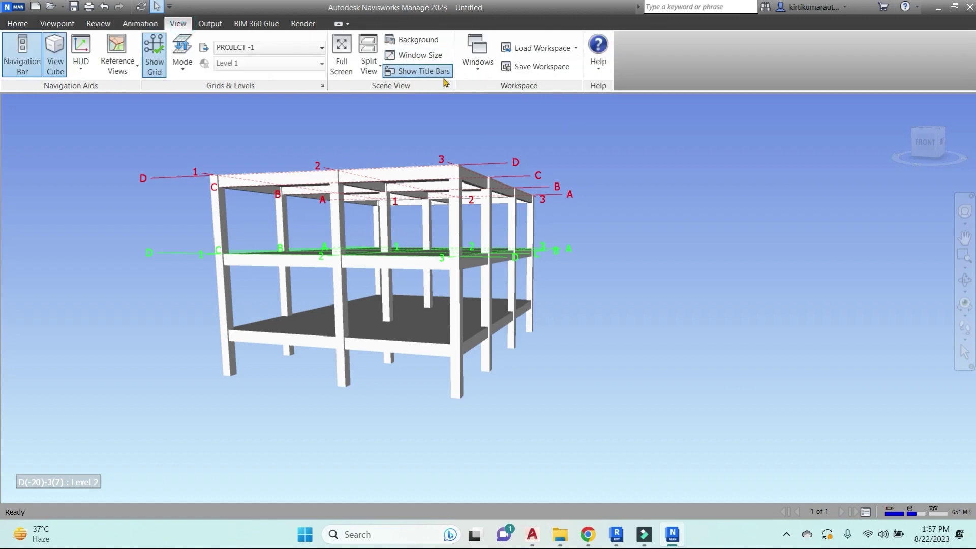
click(429, 56)
click(477, 232)
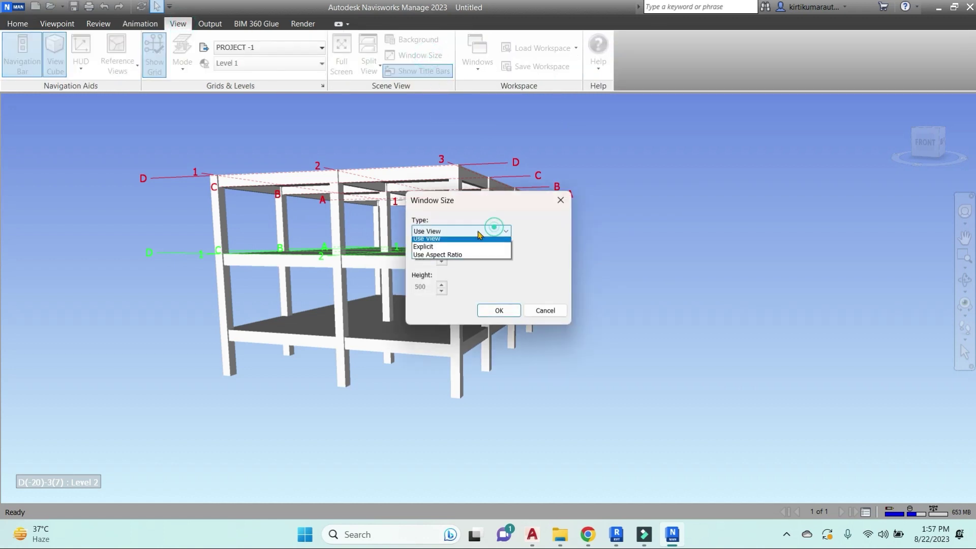
click(436, 255)
click(499, 311)
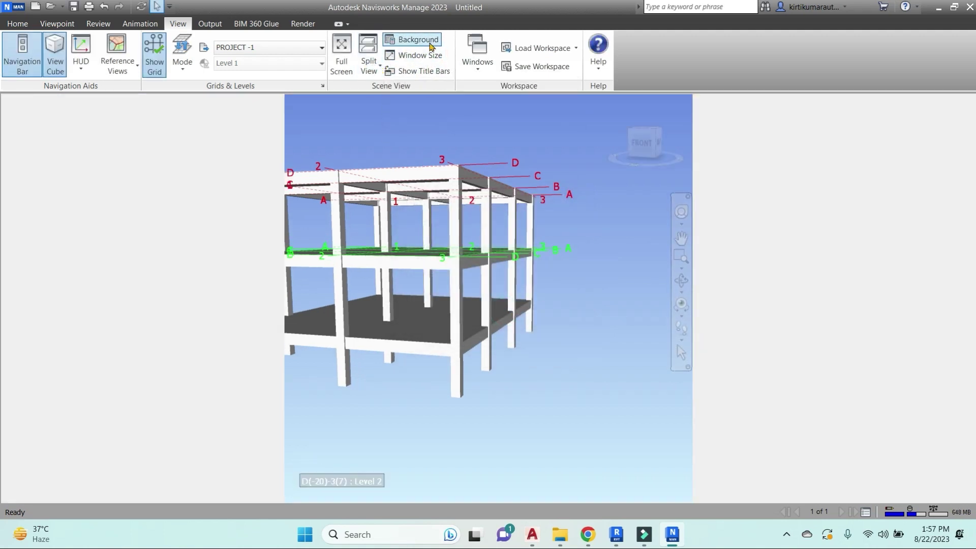
Step: Inspect the structural model in full screen, including its front view, and return to the normal window
click(342, 53)
click(522, 152)
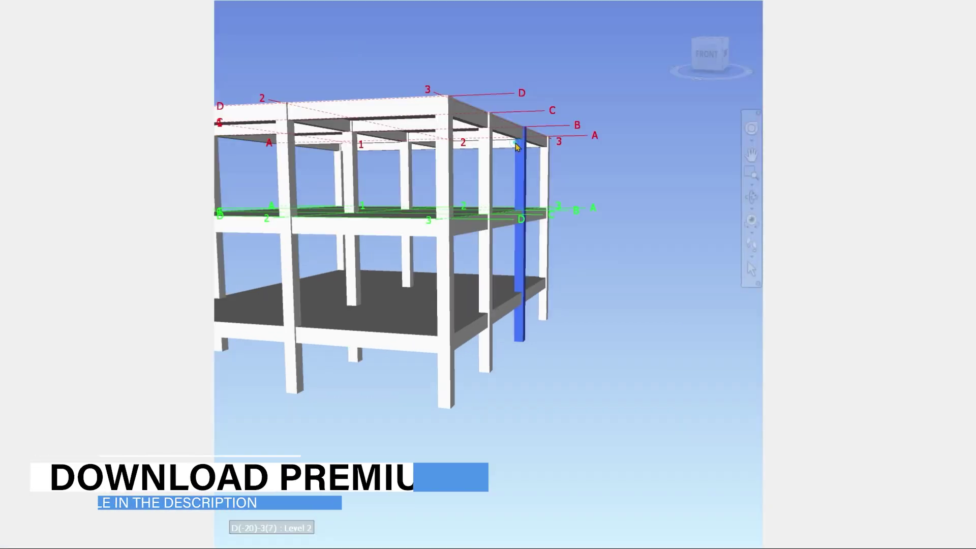
click(565, 146)
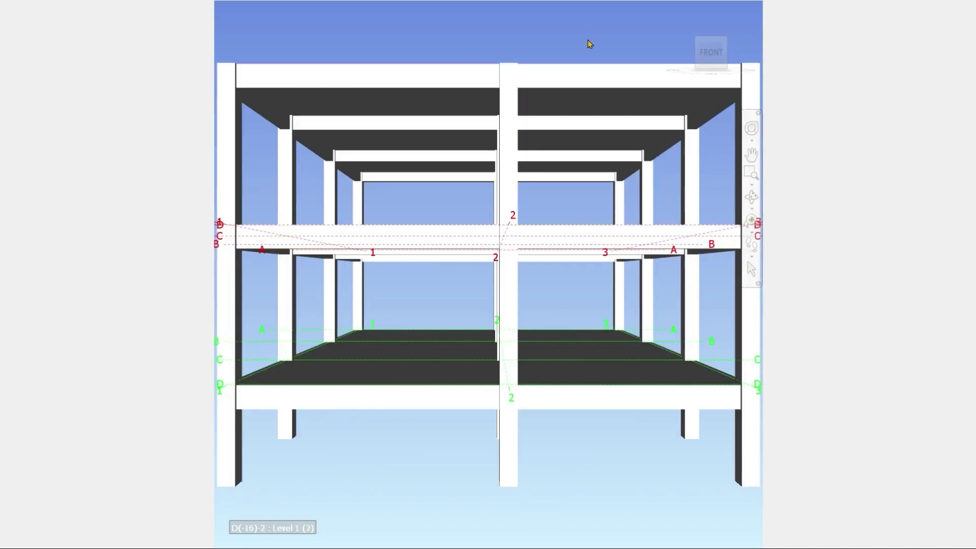
right_click(588, 39)
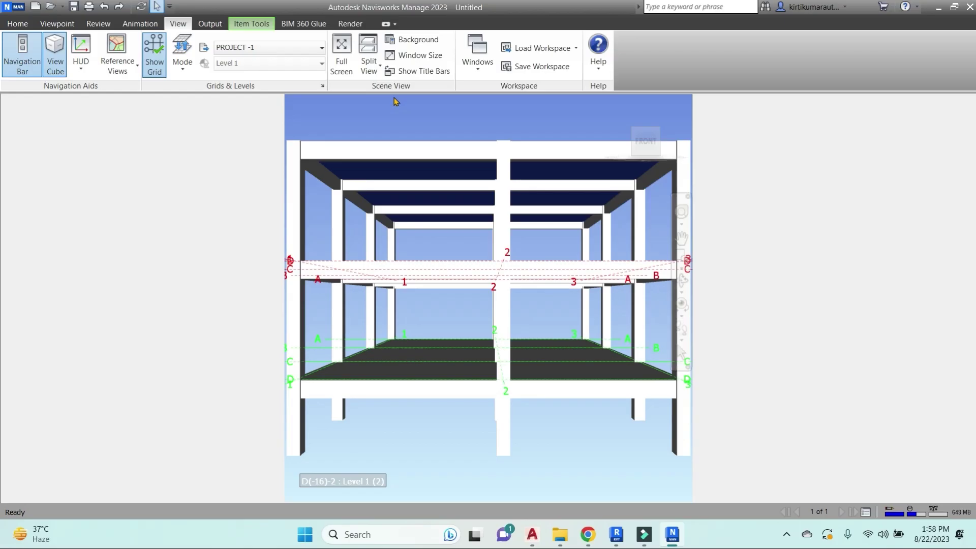
Step: Set the scene view's window size type to Use View and orbit the model to see the roof slab from above
click(420, 55)
click(504, 231)
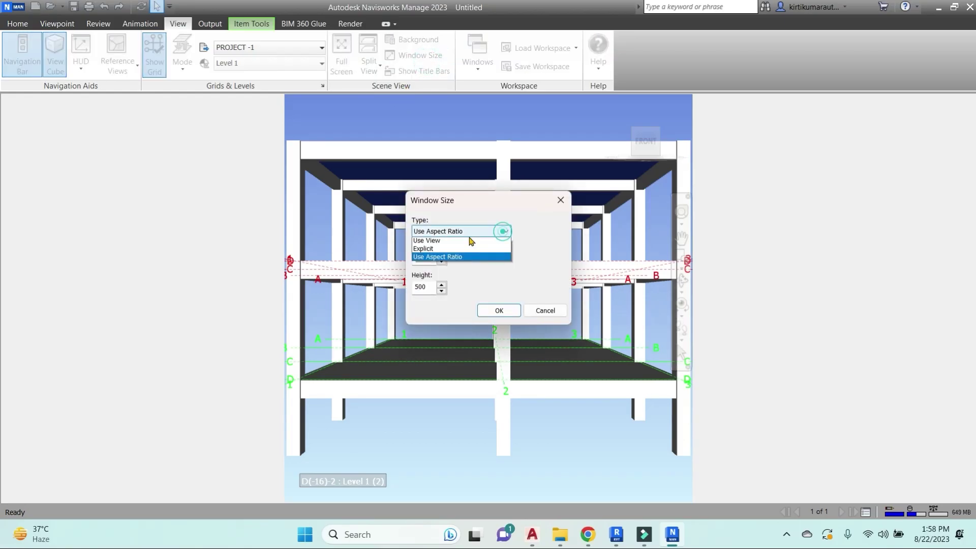
click(437, 238)
click(499, 310)
middle_drag(693, 235, 662, 259)
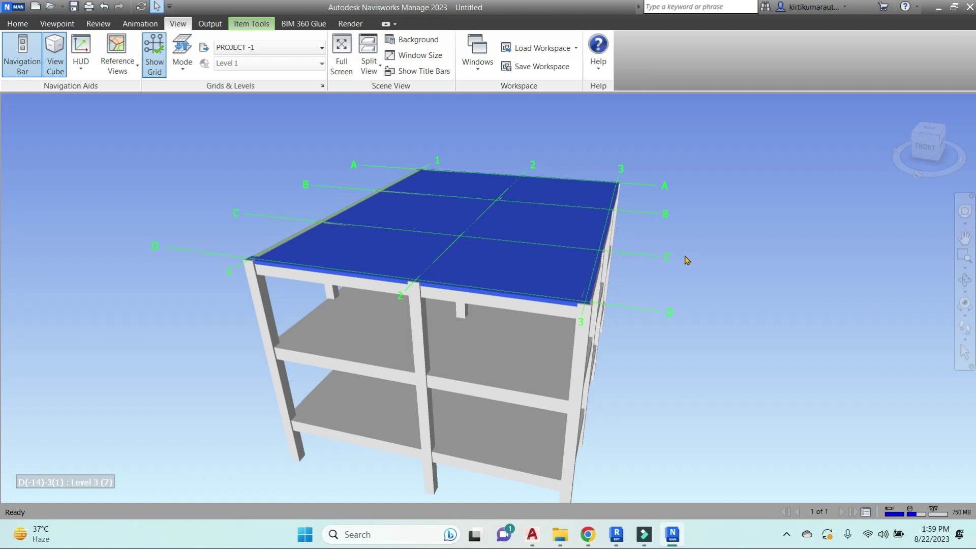
Step: Check the HUD display options without changing them and turn on the scene view title bars
click(85, 65)
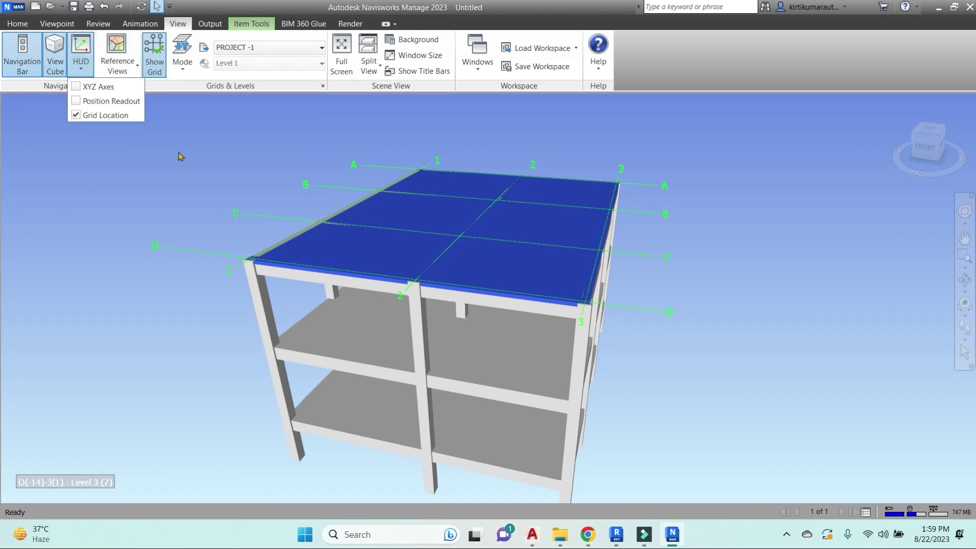
click(204, 155)
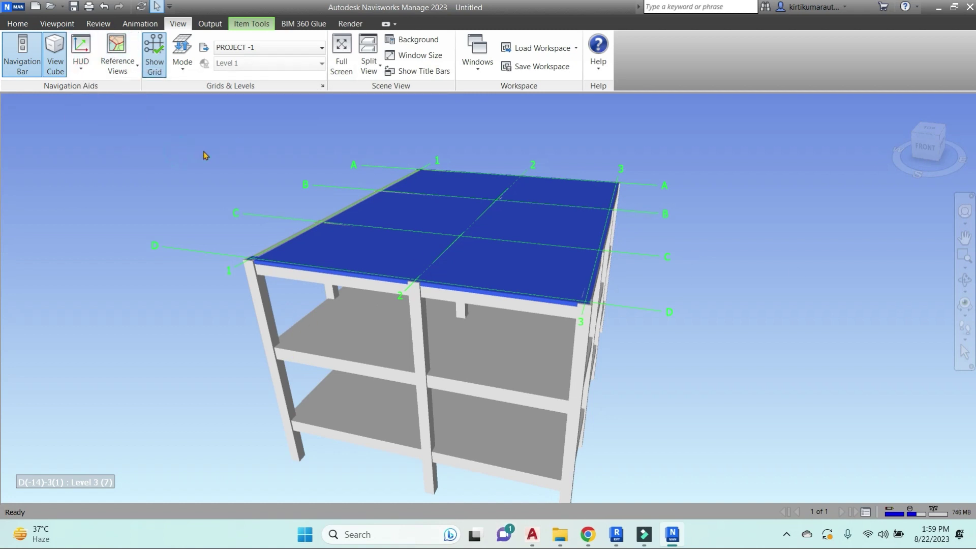
click(424, 73)
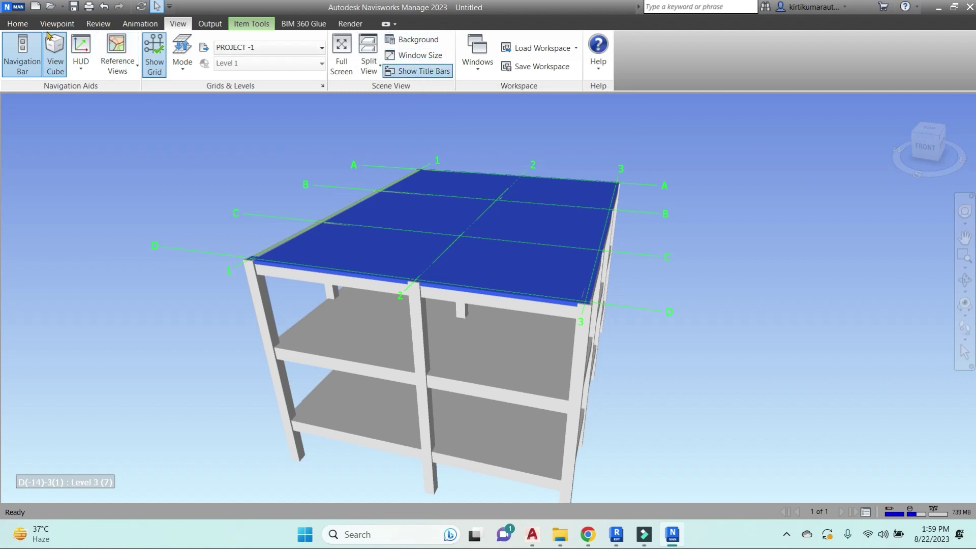
Step: Add a new test in Clash Detective and name it stru1
click(18, 24)
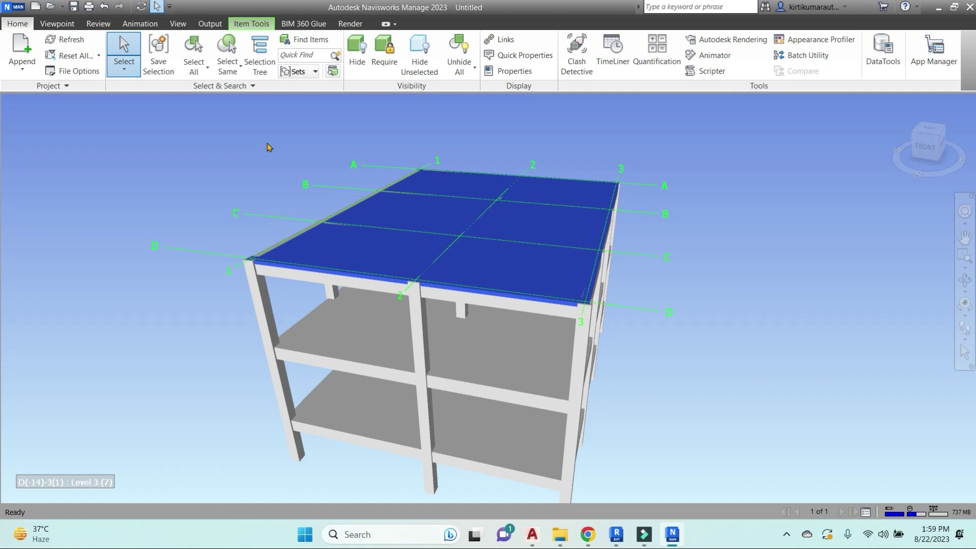
click(580, 58)
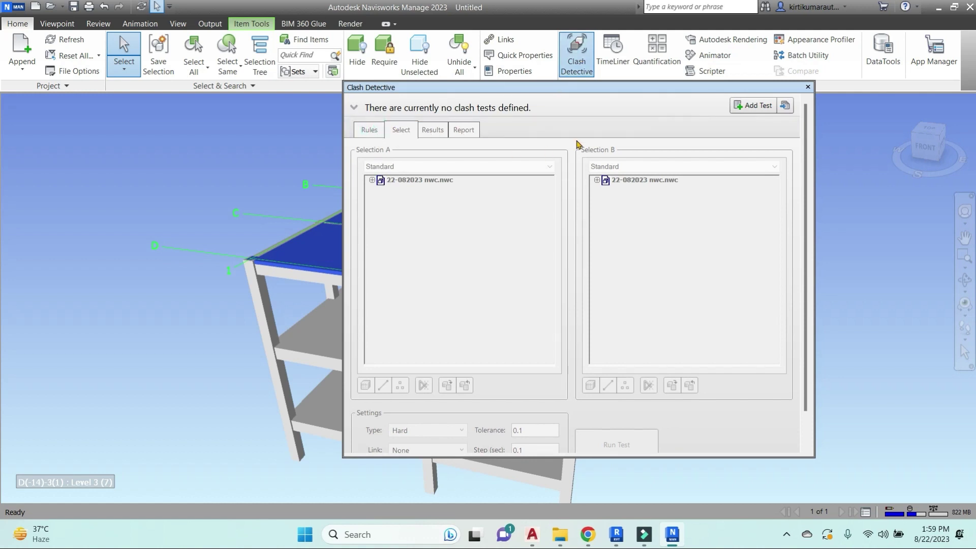
click(597, 136)
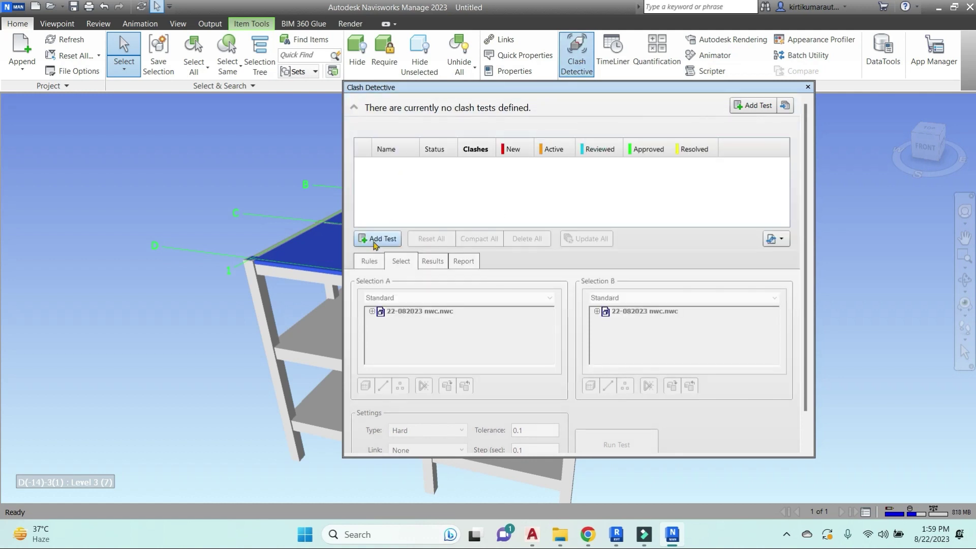
click(378, 238)
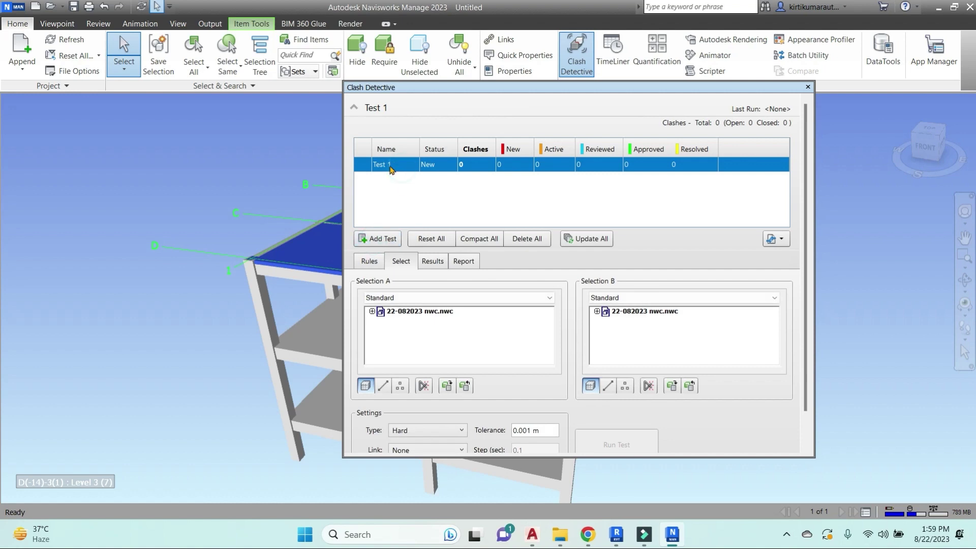
click(389, 164)
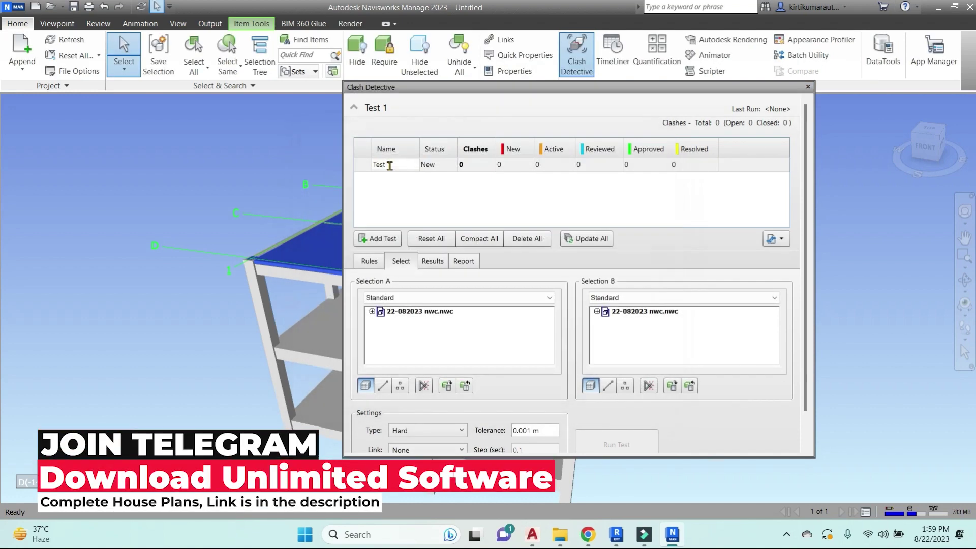
text(stru)
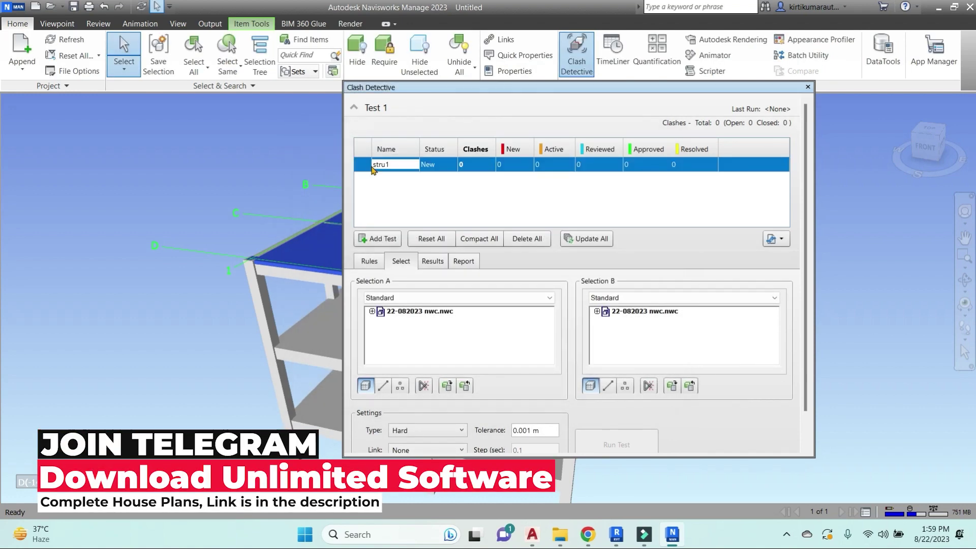
text(1)
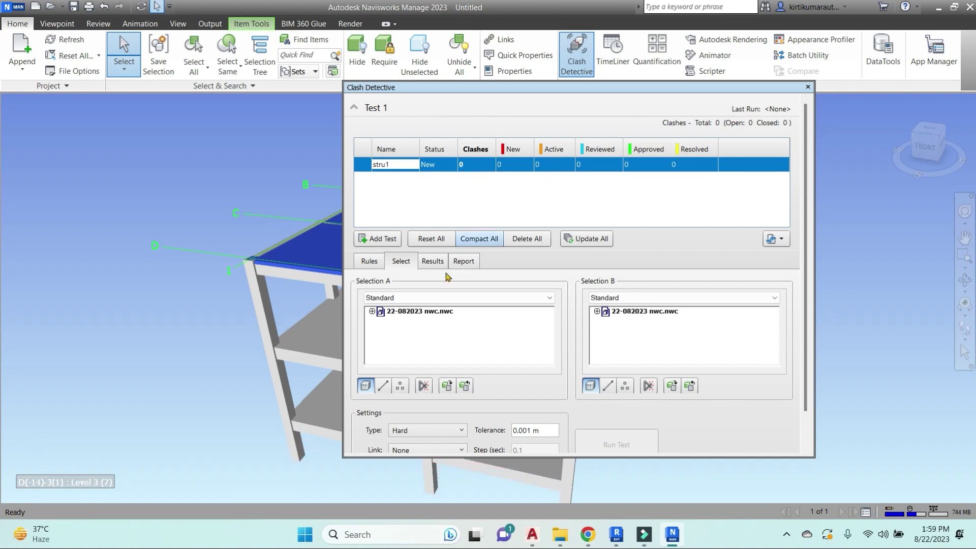
Step: Select 22-082023 nwc.nwc as both Selection A and Selection B and run the clash test
click(415, 311)
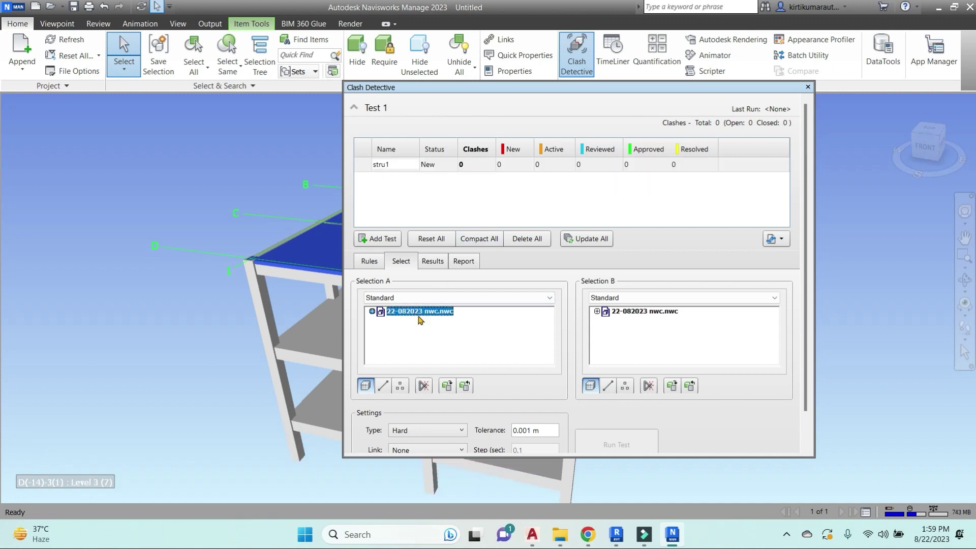
click(646, 311)
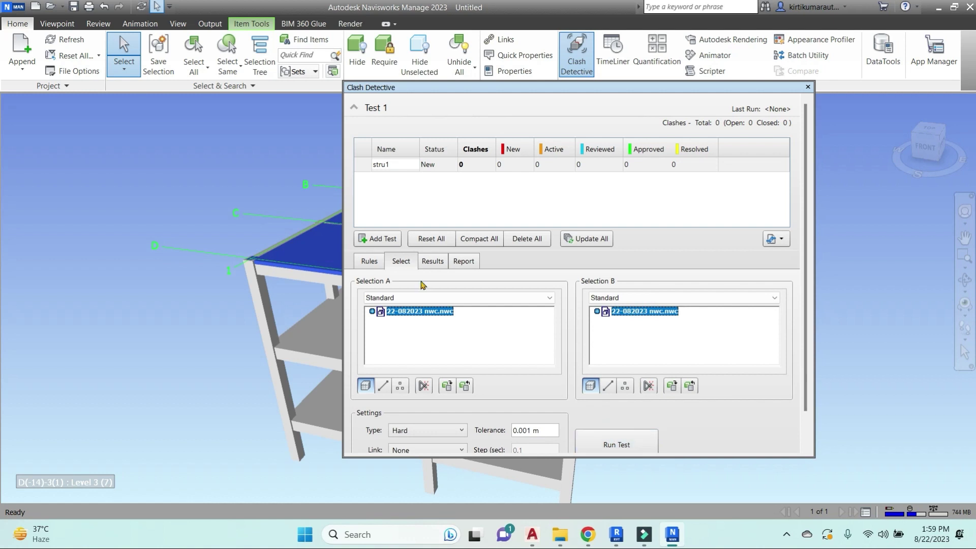
click(610, 440)
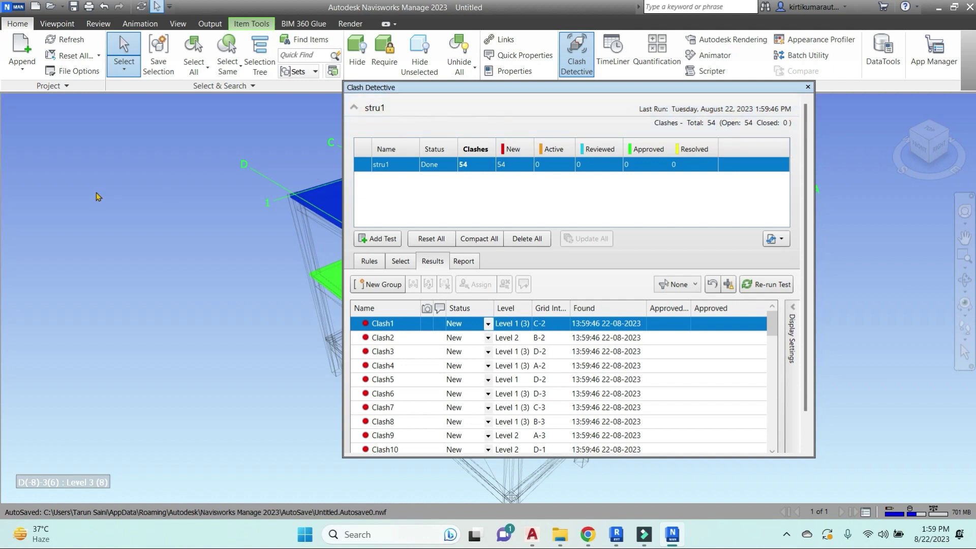
Step: Refresh the project and re-run the stru1 clash test, moving the Clash Detective window to uncover more of the model
click(51, 41)
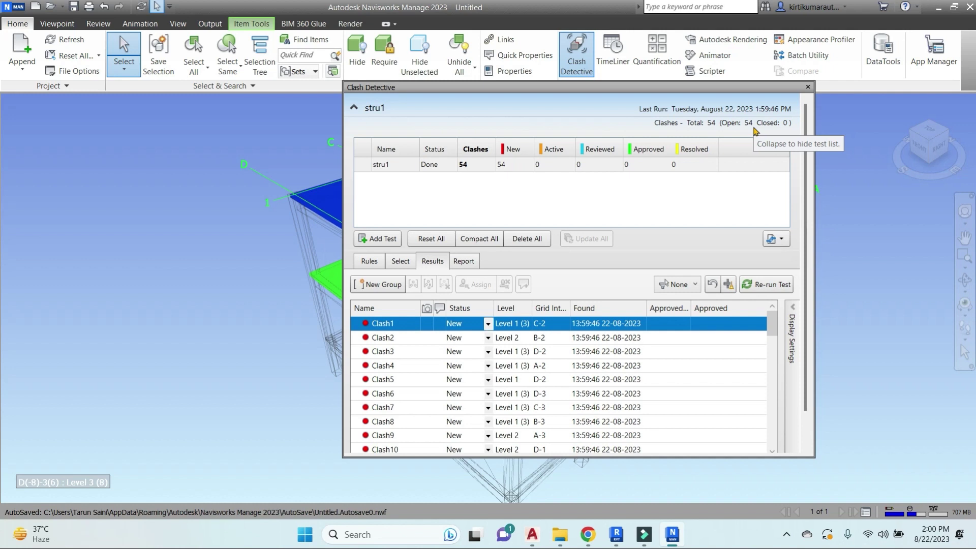
click(766, 284)
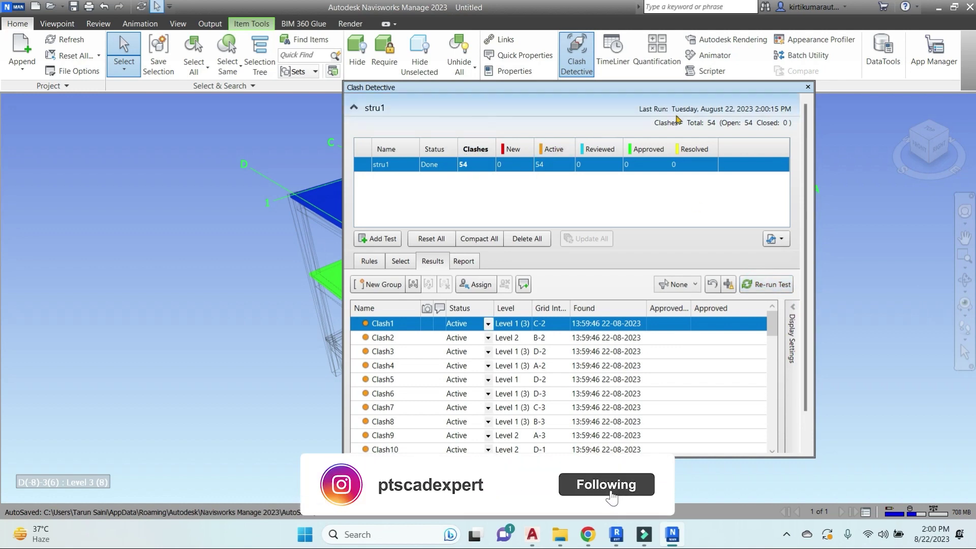
drag(750, 91, 577, 110)
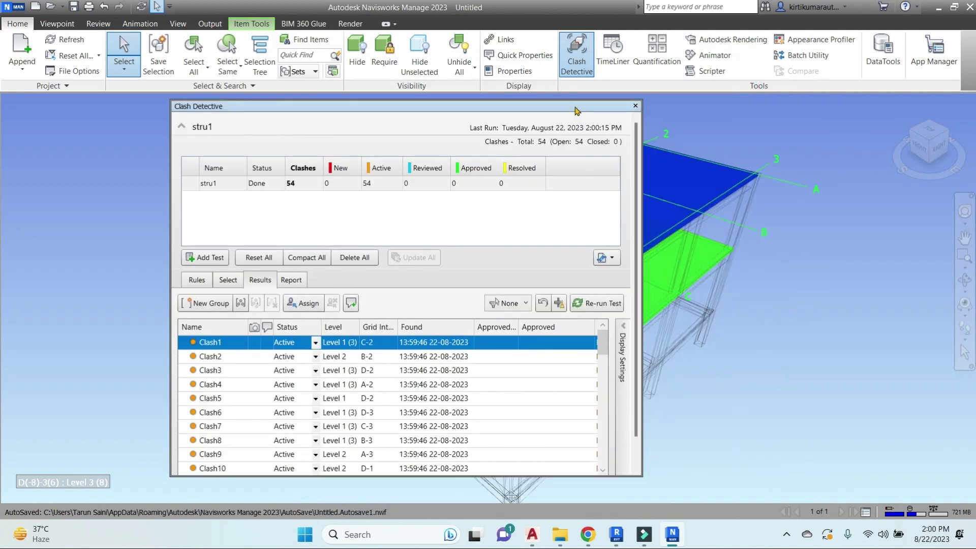